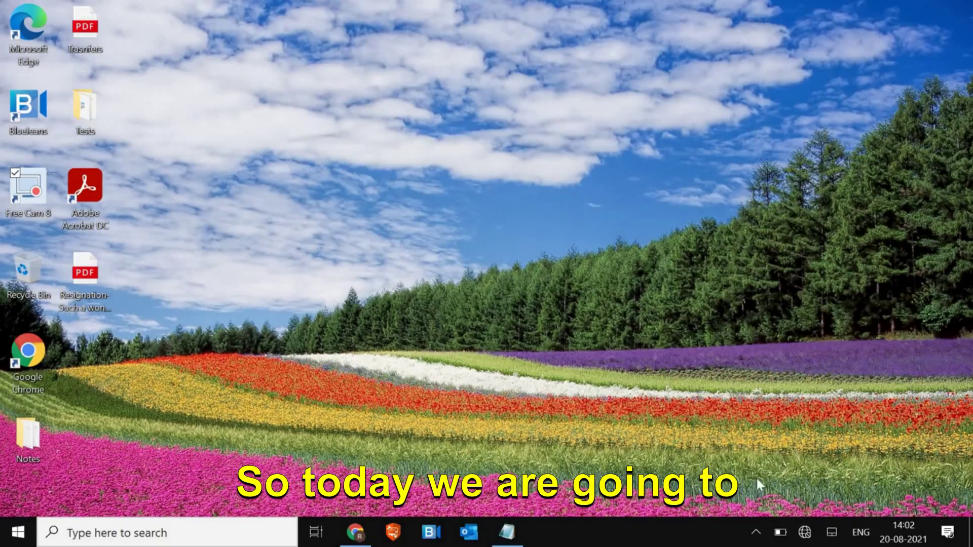
Step: Check the tray network panel for a Wi-Fi tile and find only Airplane mode
{"action": "left_click", "coordinate": [805, 532]}
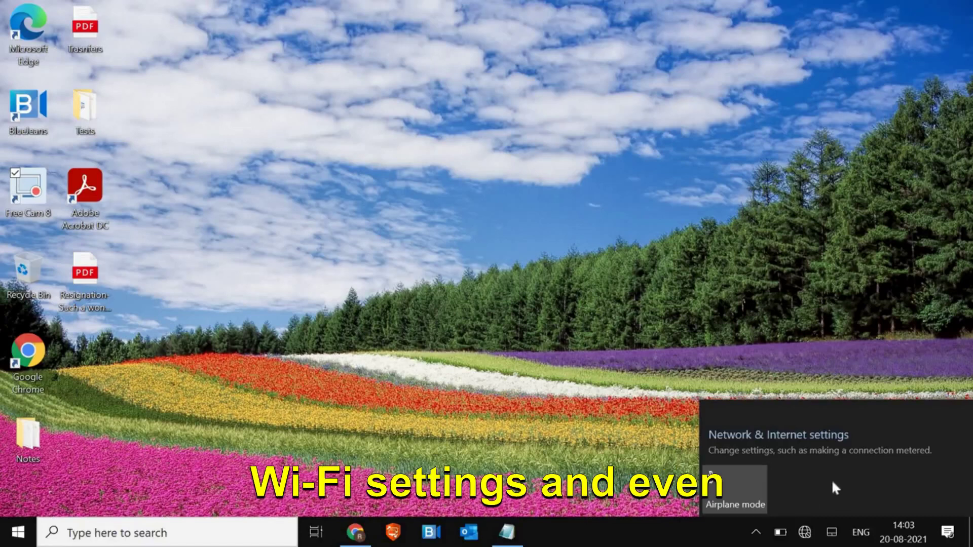
{"action": "left_click", "coordinate": [15, 539]}
Step: View the Network & Internet status in Settings, which reports Not connected, then close Settings
{"action": "right_click", "coordinate": [18, 538]}
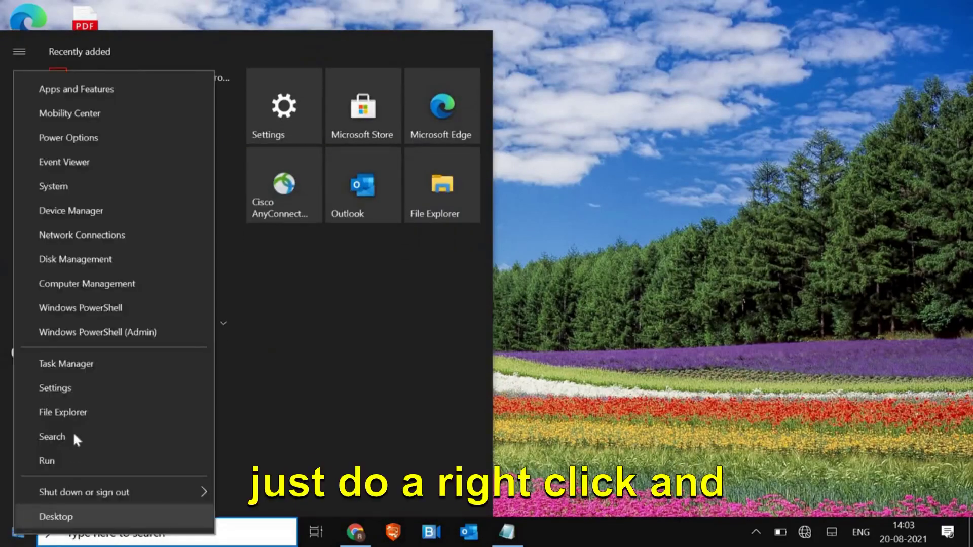
{"action": "left_click", "coordinate": [86, 393]}
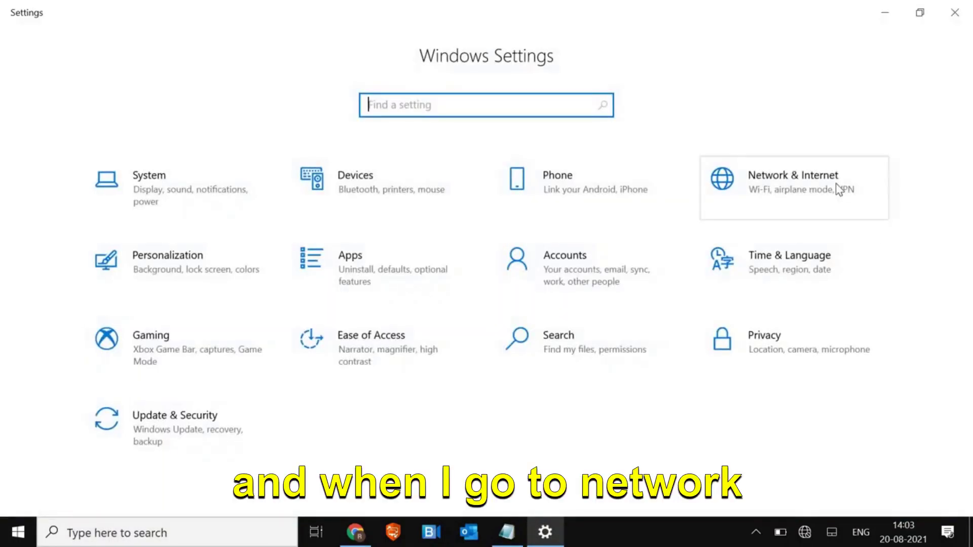
{"action": "left_click", "coordinate": [808, 187]}
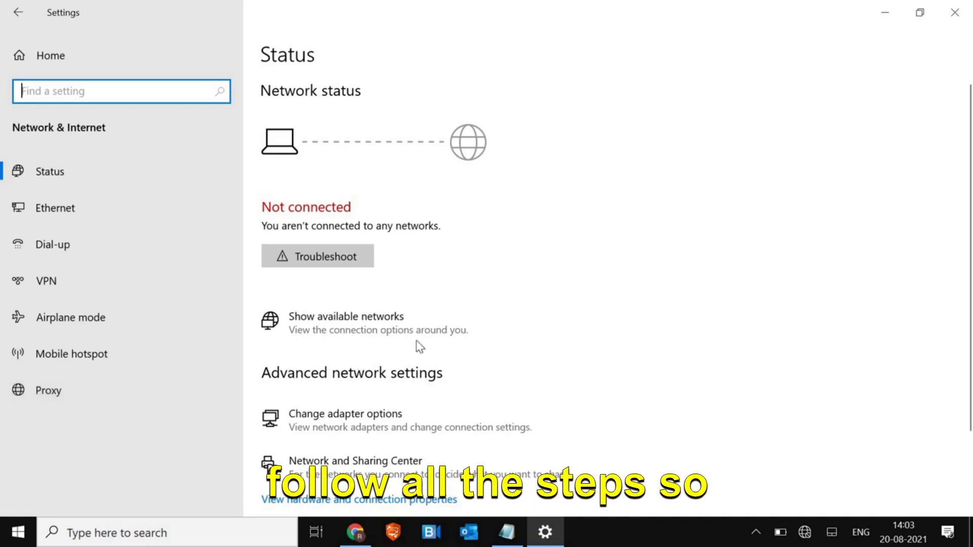
{"action": "left_click", "coordinate": [955, 12]}
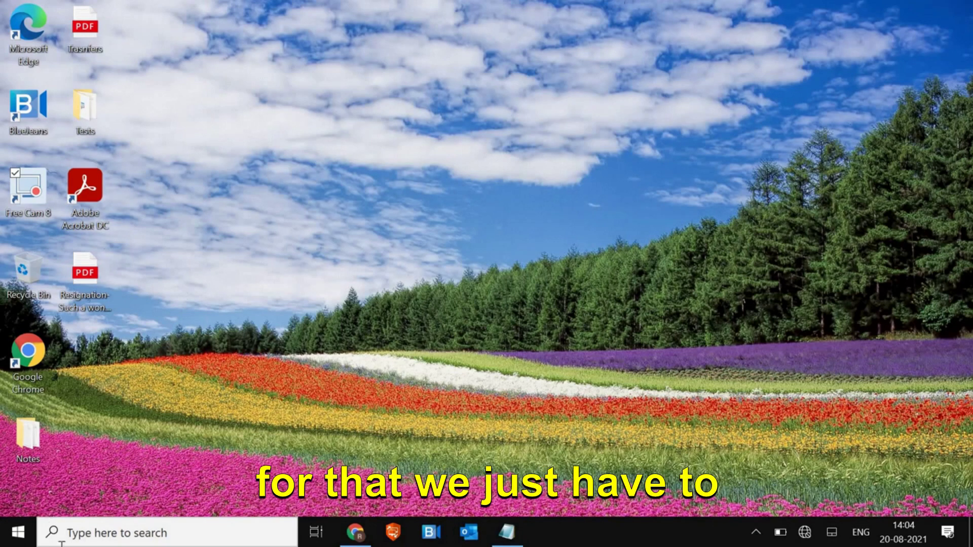
Step: Ping 127.1.1.1 from an administrator Command Prompt, getting 4 replies with 0% loss
{"action": "left_click", "coordinate": [105, 532]}
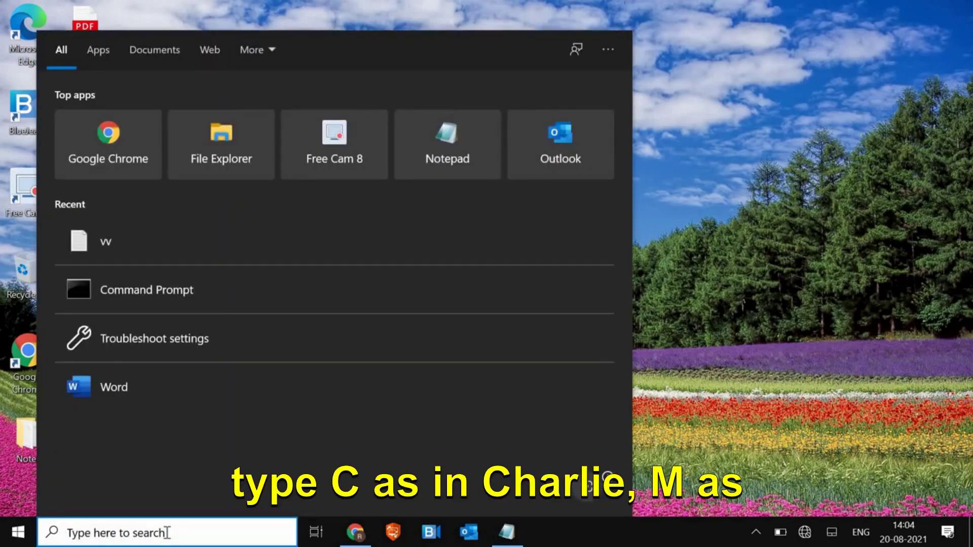
{"action": "type", "text": "cm"}
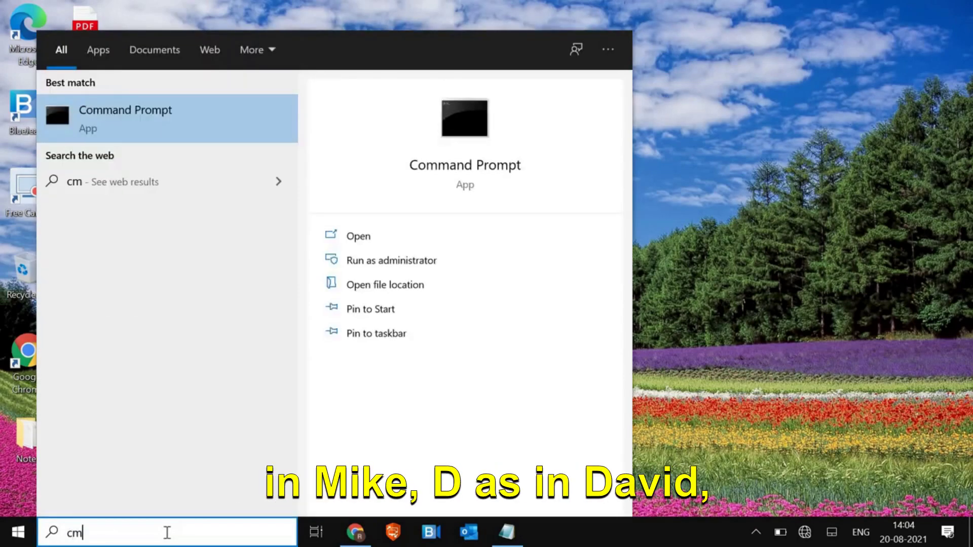
{"action": "type", "text": "d"}
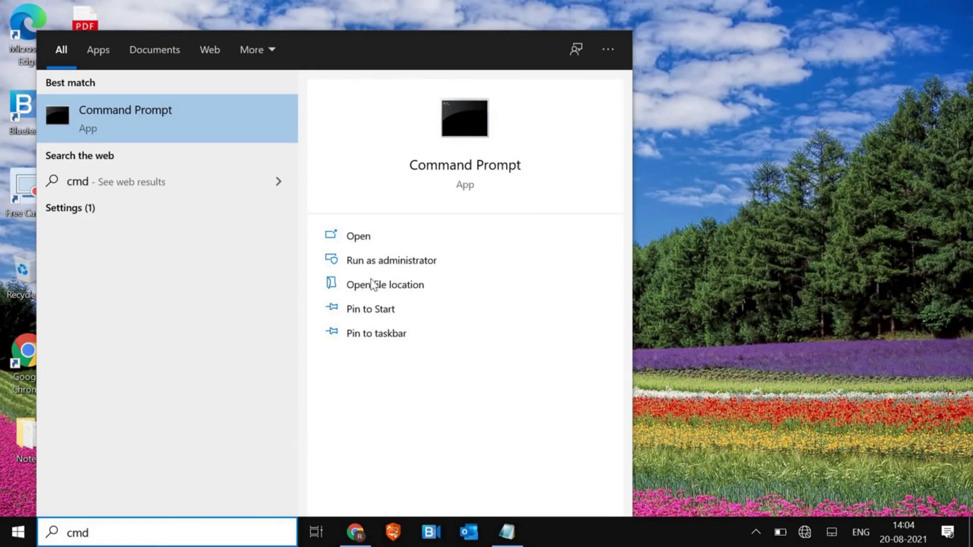
{"action": "left_click", "coordinate": [400, 266]}
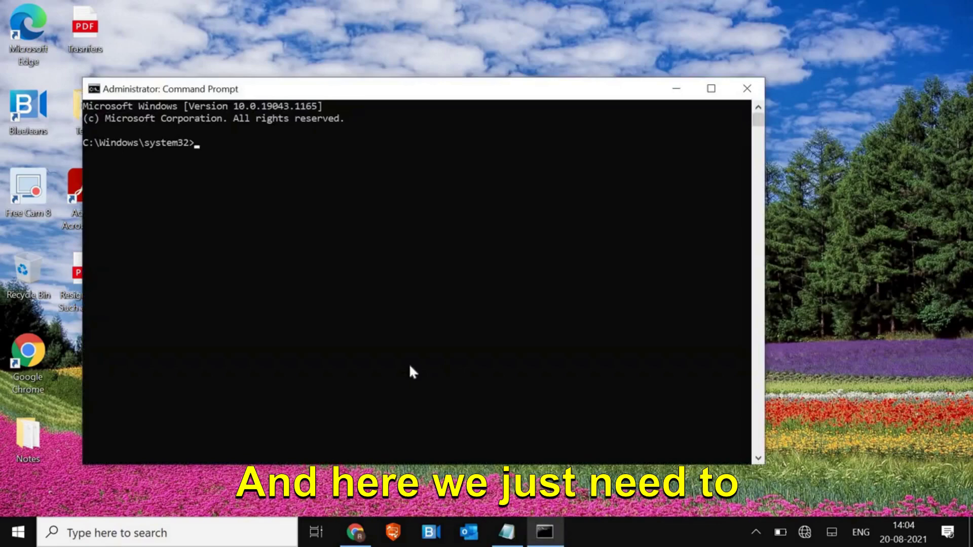
{"action": "type", "text": "ing 127.1.1.1"}
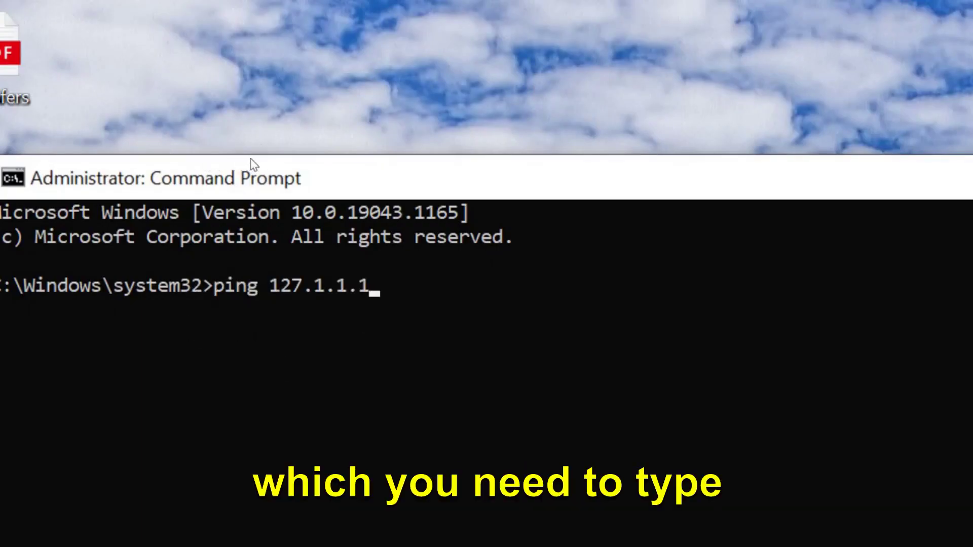
{"action": "key", "text": "Return"}
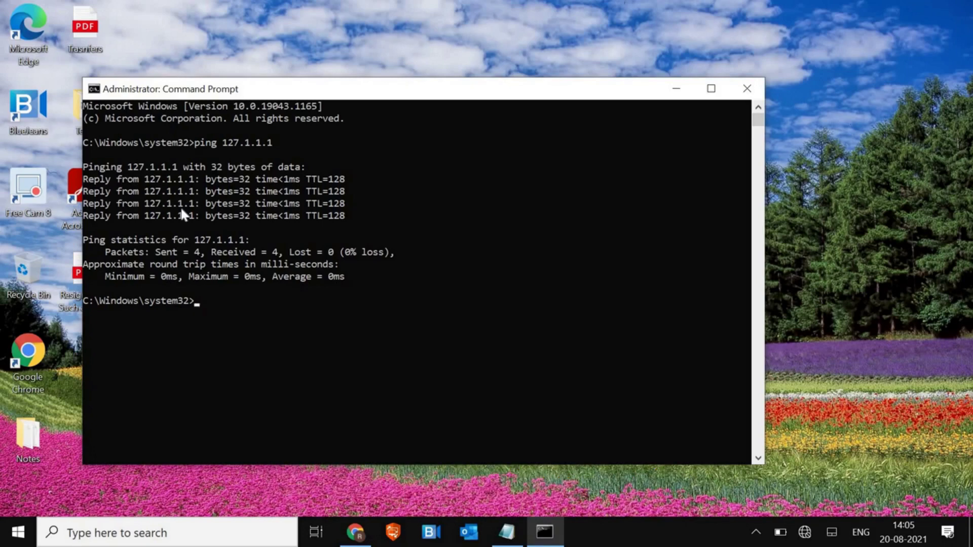
{"action": "left_click", "coordinate": [743, 89]}
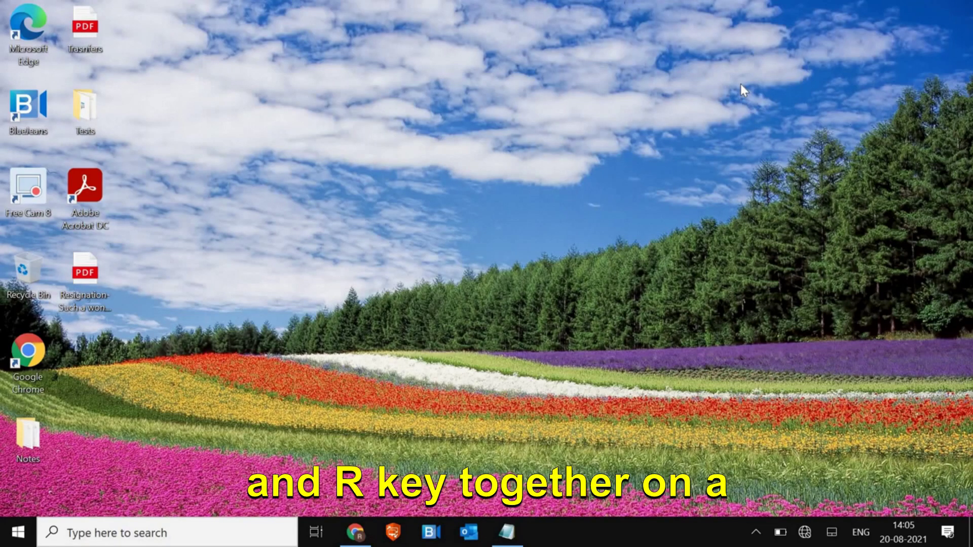
Step: Launch services.msc from the Run box to open the Services console
{"action": "key", "text": "super"}
{"action": "key", "text": "super"}
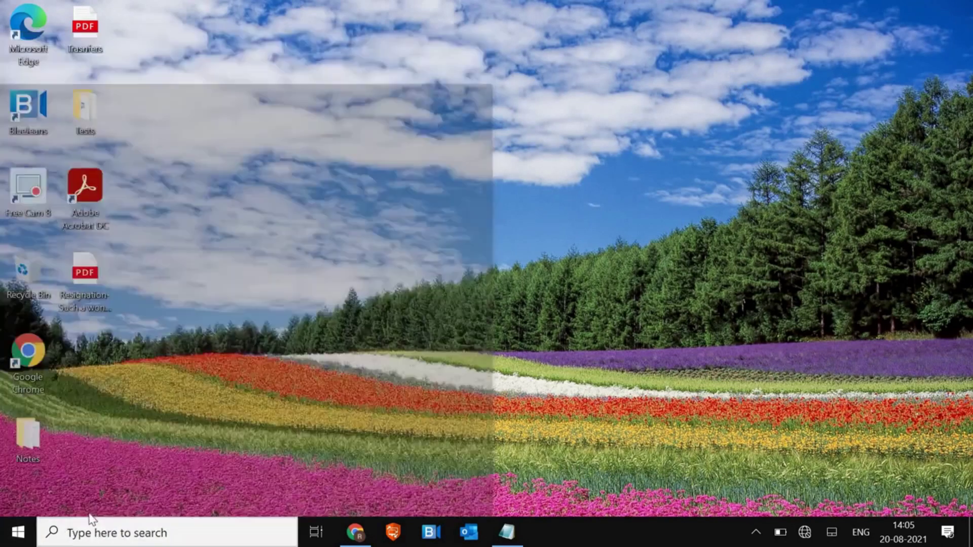
{"action": "right_click", "coordinate": [25, 538]}
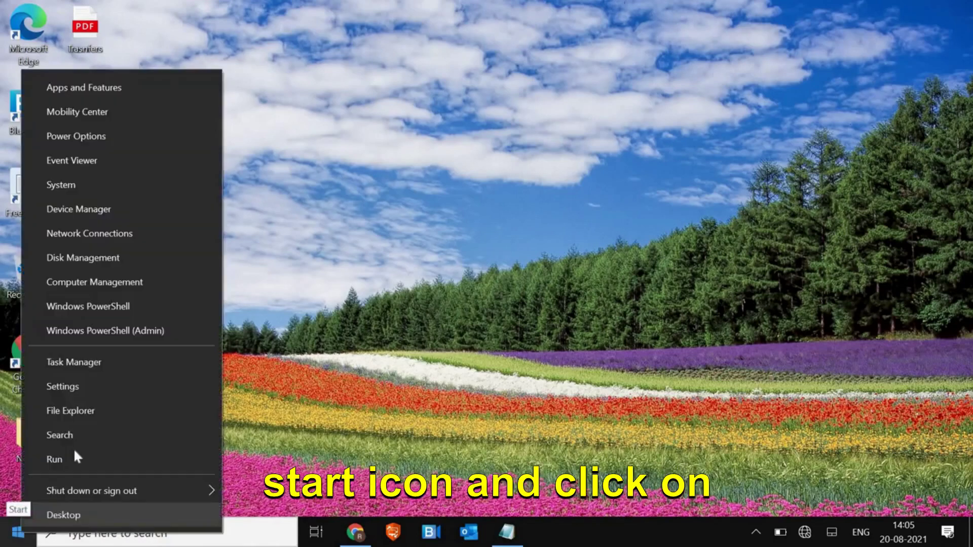
{"action": "left_click", "coordinate": [202, 459]}
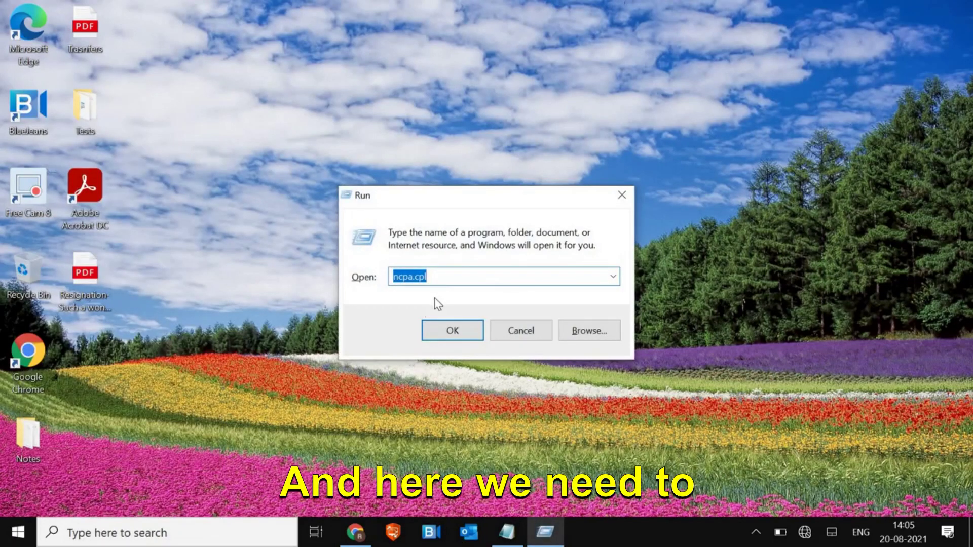
{"action": "type", "text": "services.msc"}
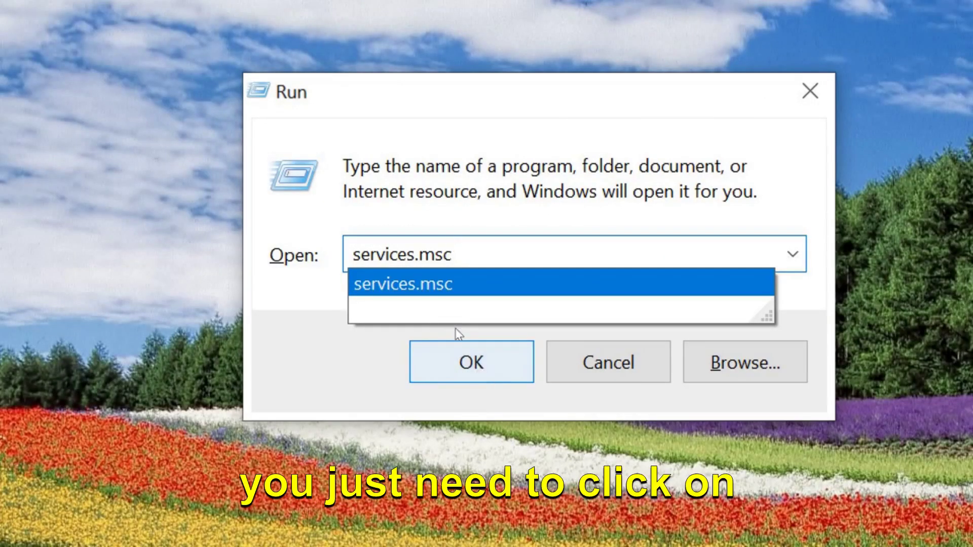
{"action": "left_click", "coordinate": [479, 365]}
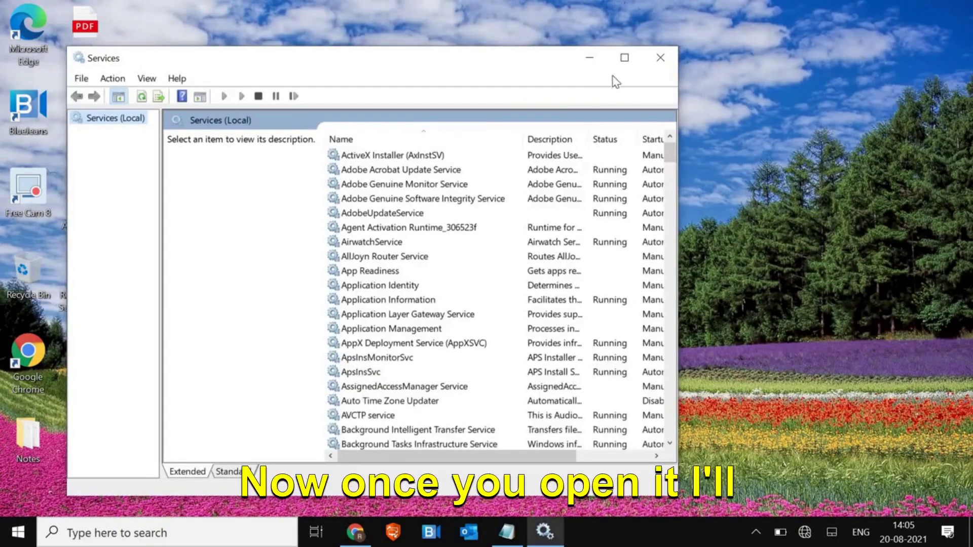
Step: Maximize Services and jump to the WLAN AutoConfig service by typing wl
{"action": "left_click", "coordinate": [624, 58]}
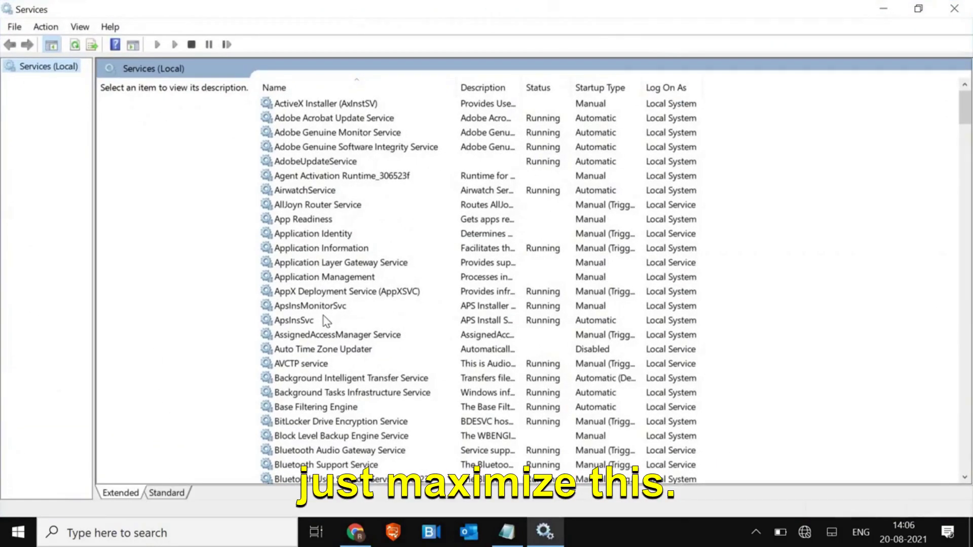
{"action": "left_click", "coordinate": [341, 320]}
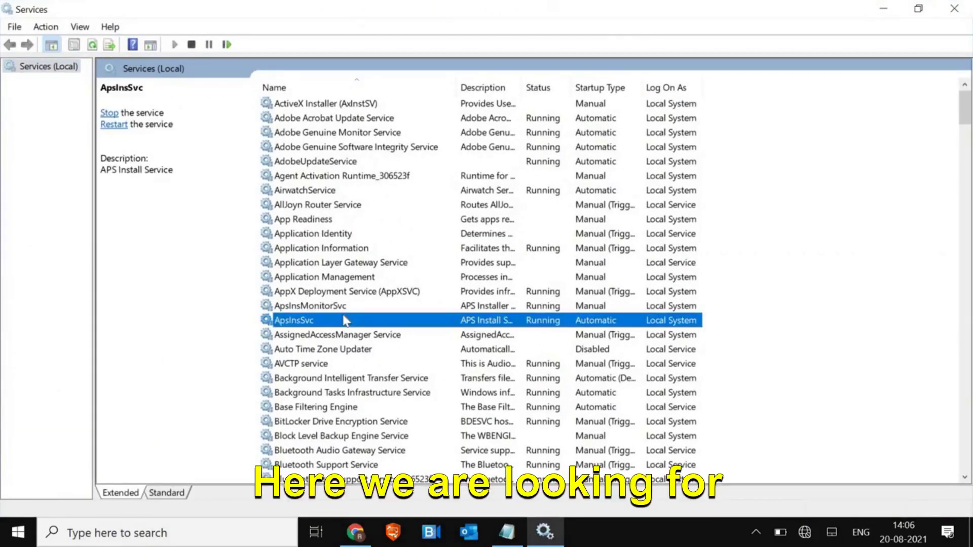
{"action": "type", "text": "wl"}
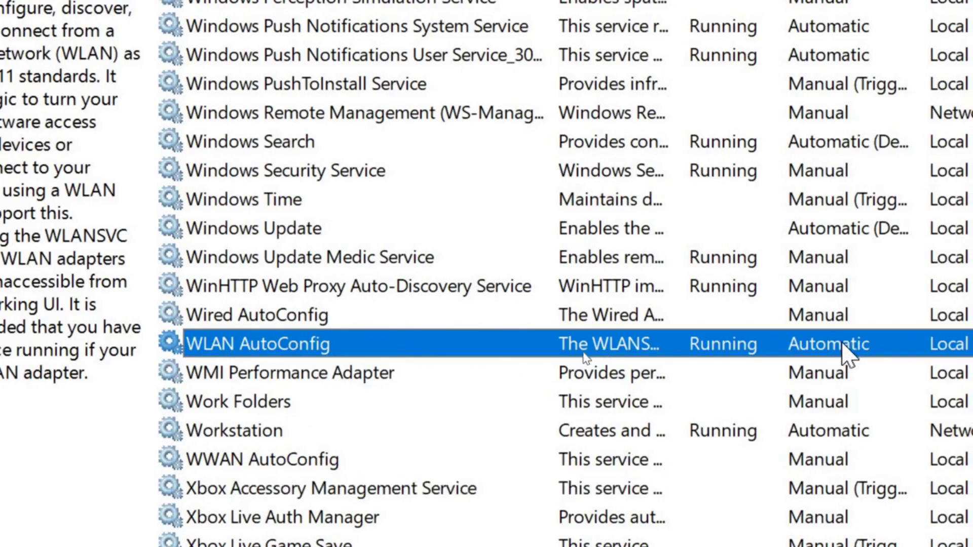
{"action": "right_click", "coordinate": [751, 349]}
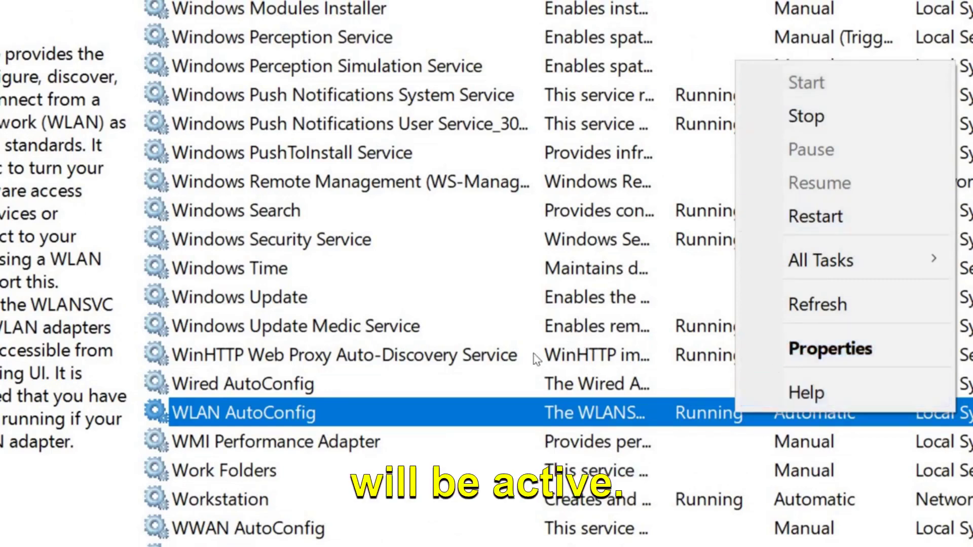
{"action": "left_click", "coordinate": [668, 422]}
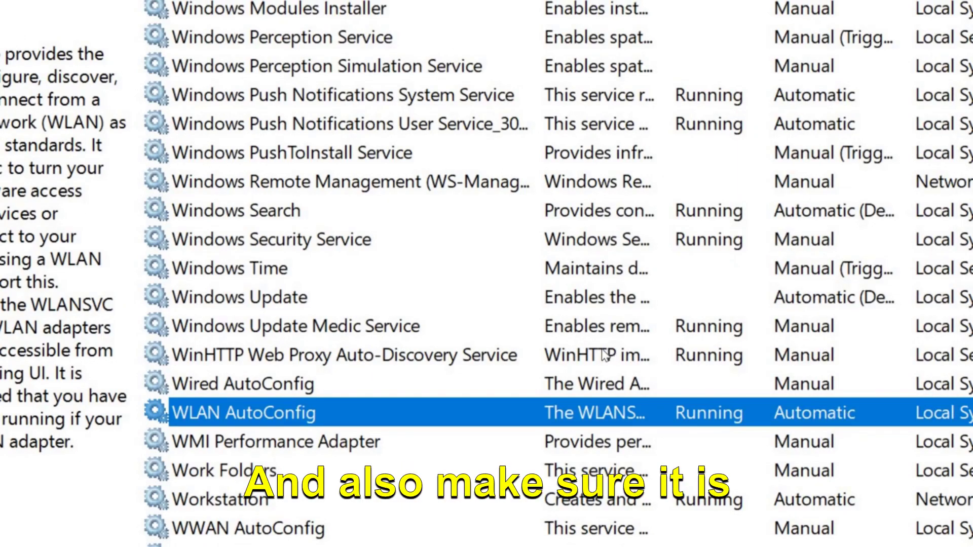
Step: Keep WLAN AutoConfig's startup type at Automatic, then recheck the tray network panel for Wi-Fi
{"action": "right_click", "coordinate": [373, 414]}
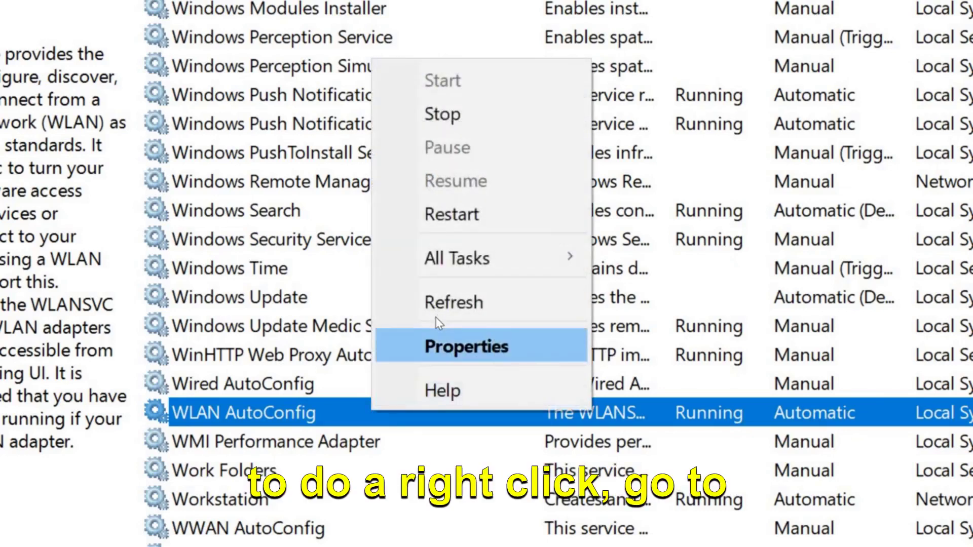
{"action": "left_click", "coordinate": [496, 346]}
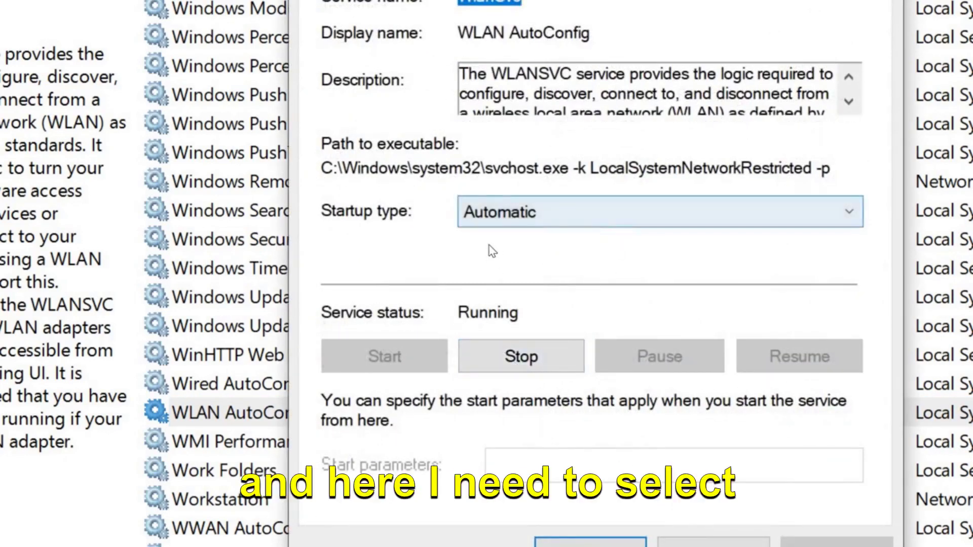
{"action": "left_click", "coordinate": [608, 213]}
{"action": "left_click", "coordinate": [499, 260]}
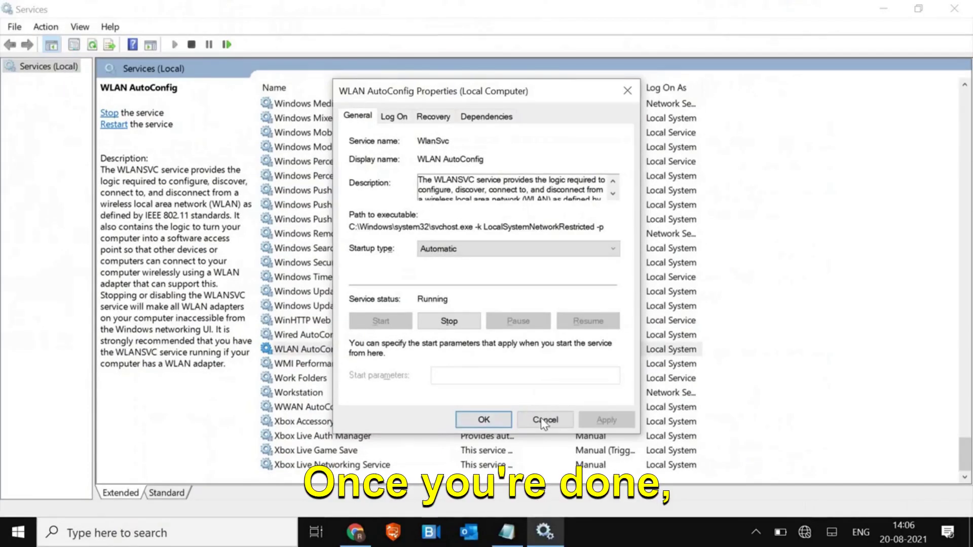
{"action": "left_click", "coordinate": [540, 418]}
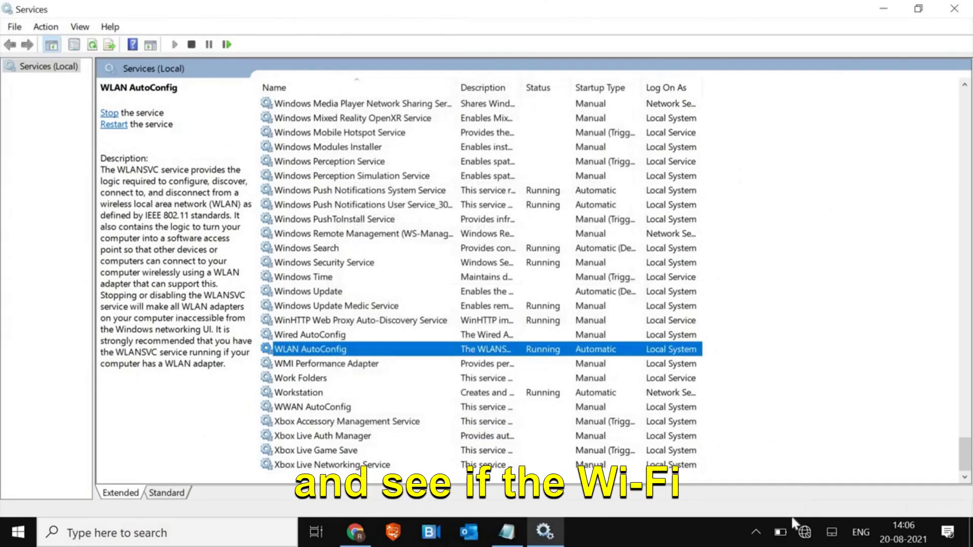
{"action": "left_click", "coordinate": [804, 533]}
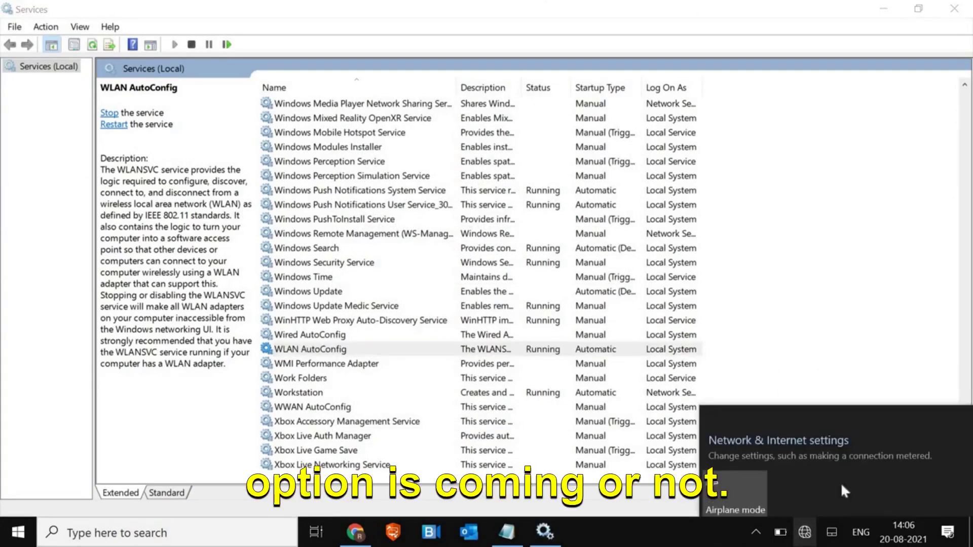
{"action": "left_click", "coordinate": [669, 306]}
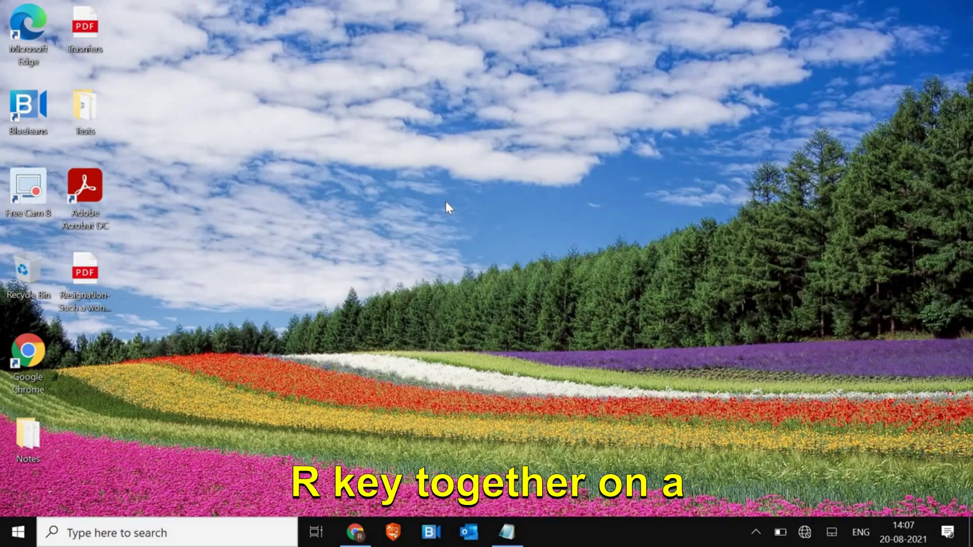
Step: Restore Internet Properties' advanced settings to defaults via inetcpl.cpl, then apply and close
{"action": "key", "text": "super+r"}
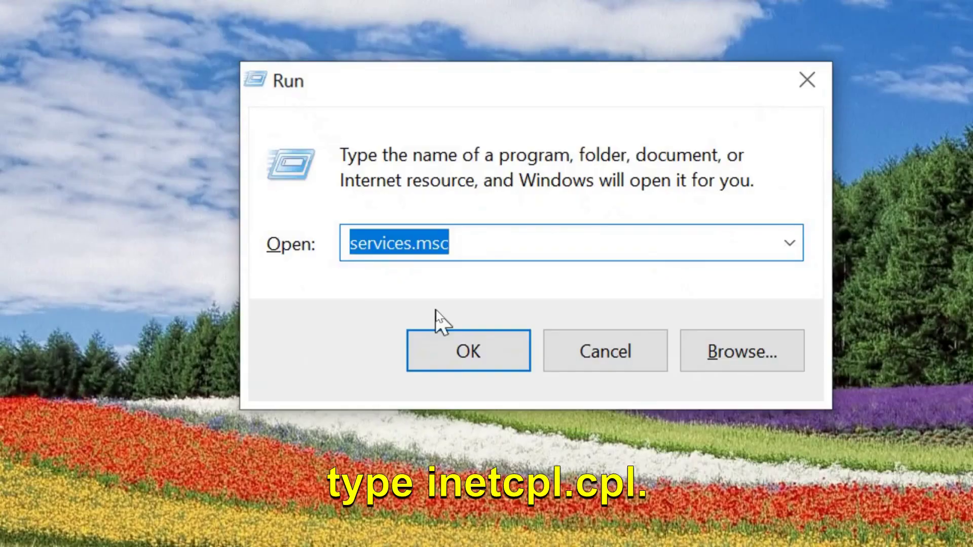
{"action": "type", "text": "in"}
{"action": "key", "text": "Down"}
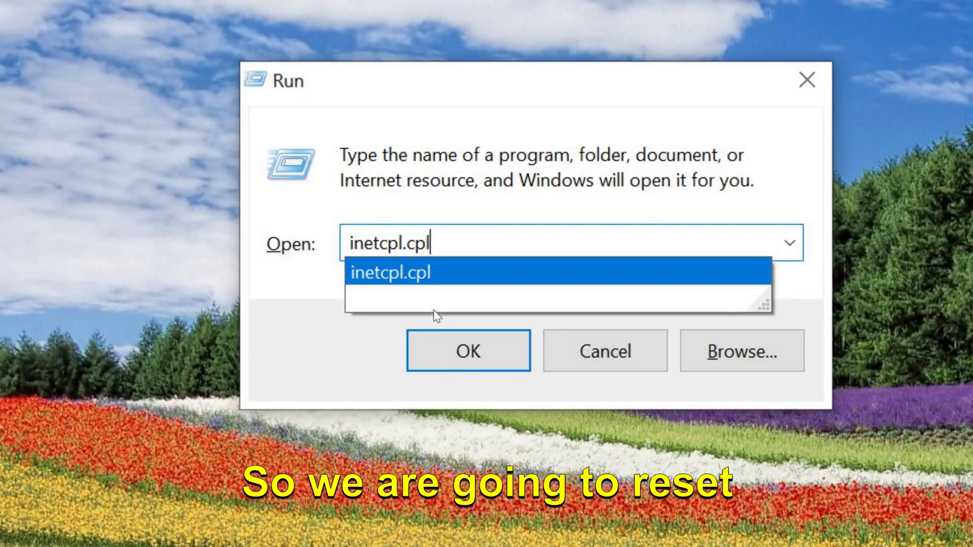
{"action": "key", "text": "Return"}
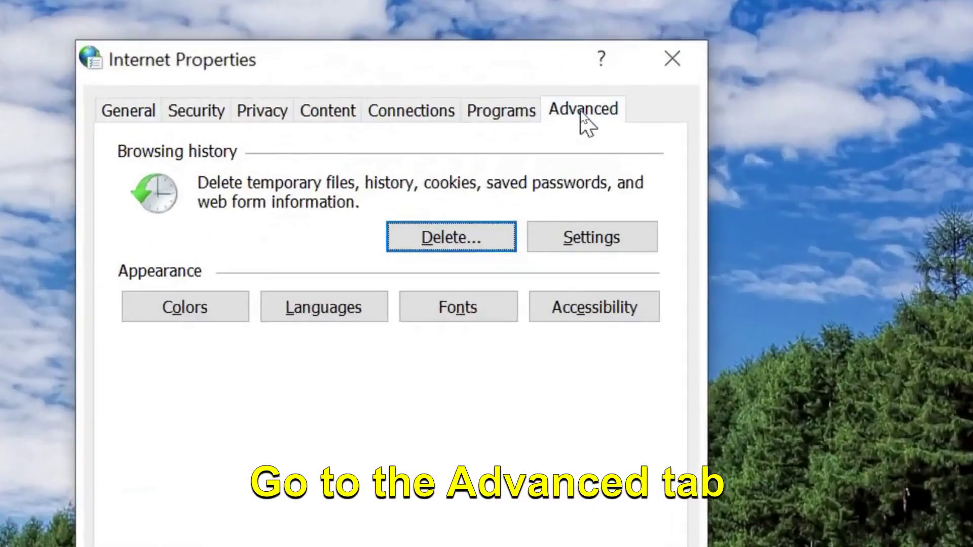
{"action": "left_click", "coordinate": [583, 112]}
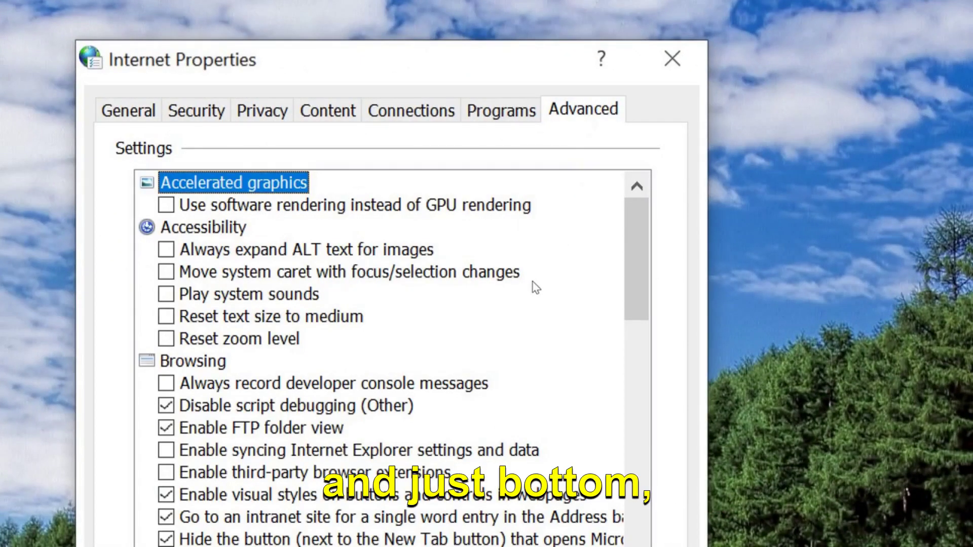
{"action": "scroll", "coordinate": [536, 288], "scroll_direction": "down", "scroll_amount": 2}
{"action": "left_click", "coordinate": [561, 401]}
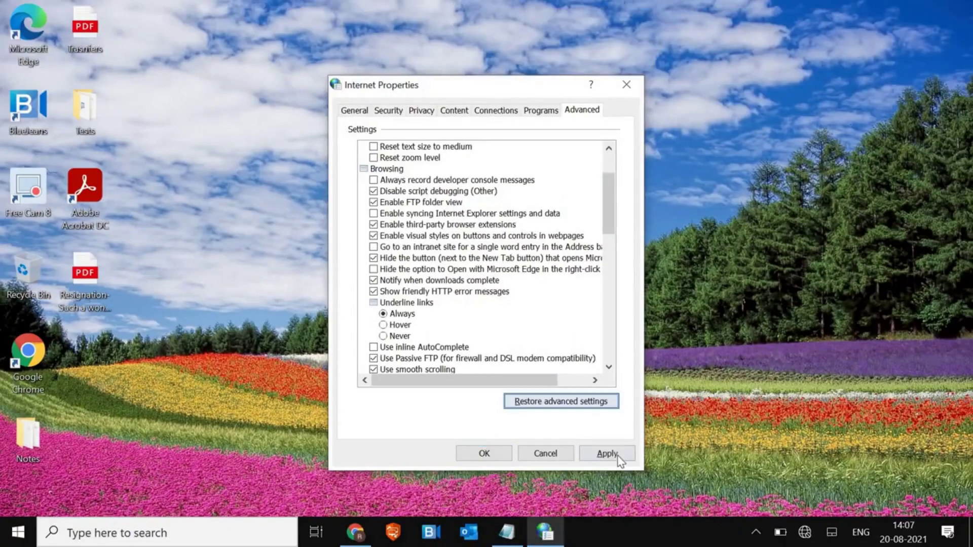
{"action": "left_click", "coordinate": [618, 455]}
{"action": "left_click", "coordinate": [494, 453]}
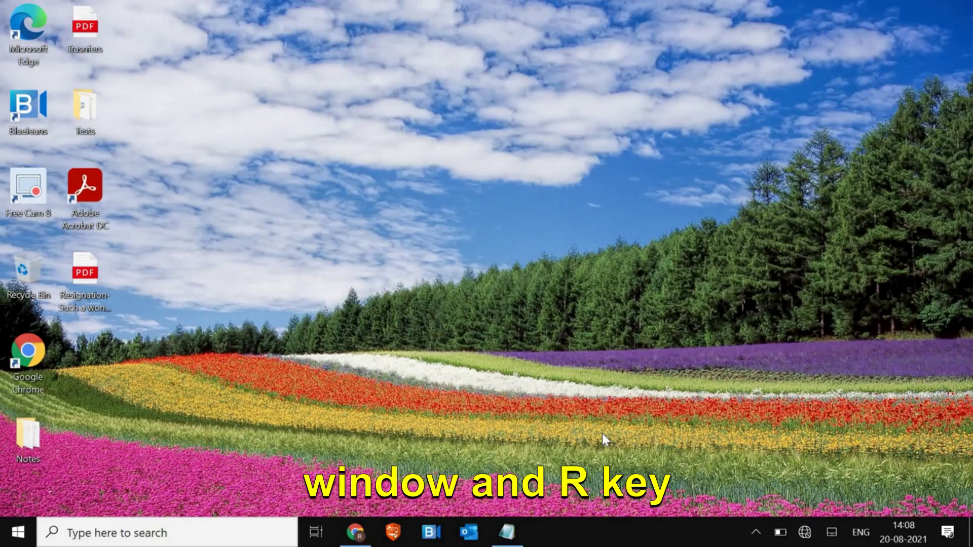
Step: Open Network Connections with ncpa.cpl and minimize Notepad out of the way
{"action": "key", "text": "super+r"}
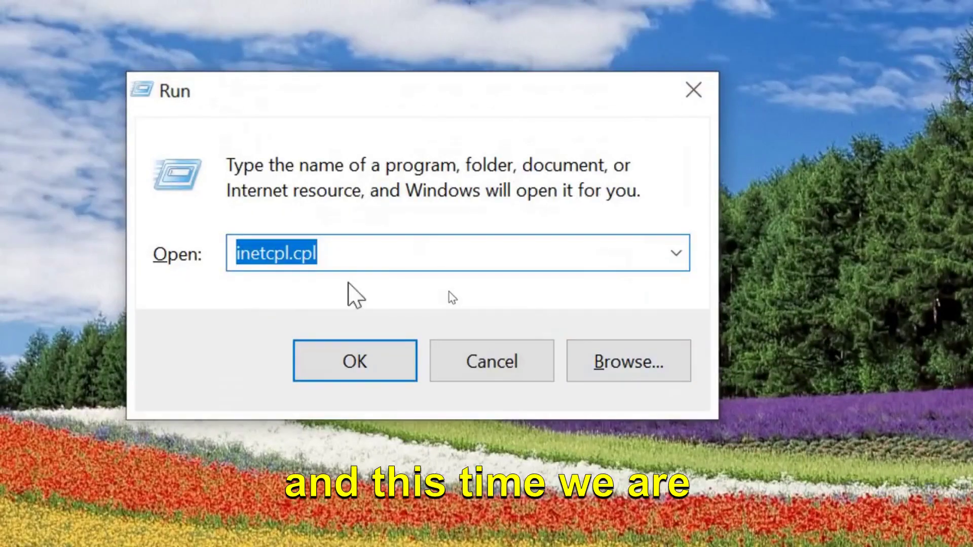
{"action": "type", "text": "n"}
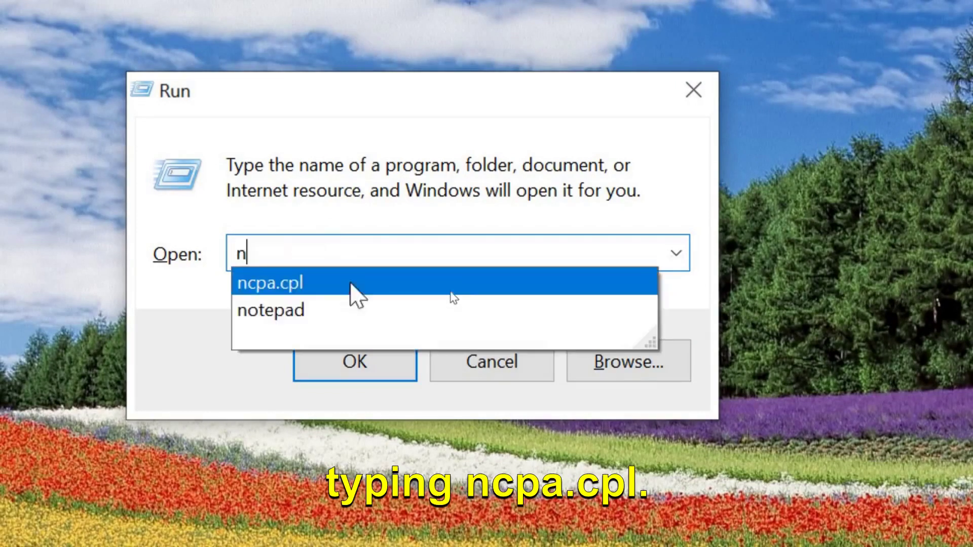
{"action": "type", "text": "cp"}
{"action": "key", "text": "Down"}
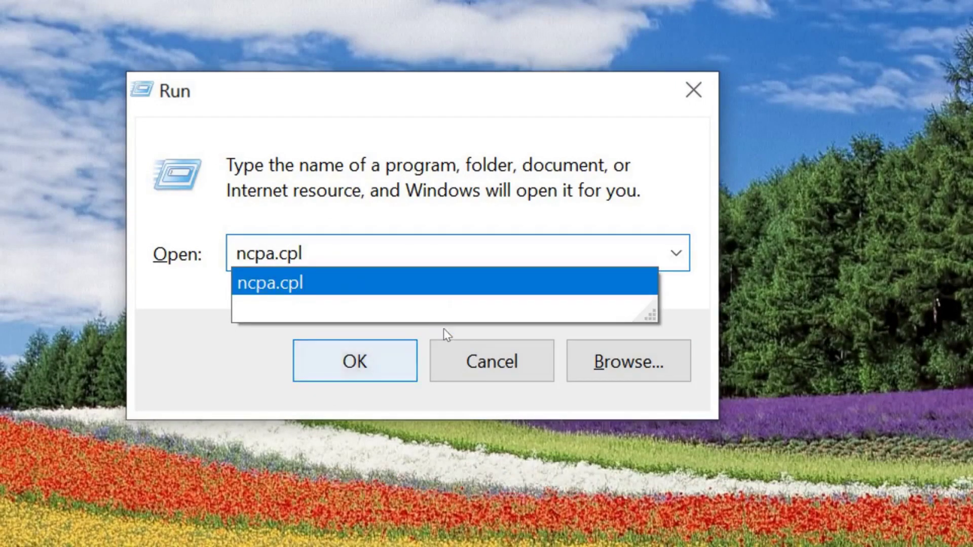
{"action": "left_click", "coordinate": [337, 375]}
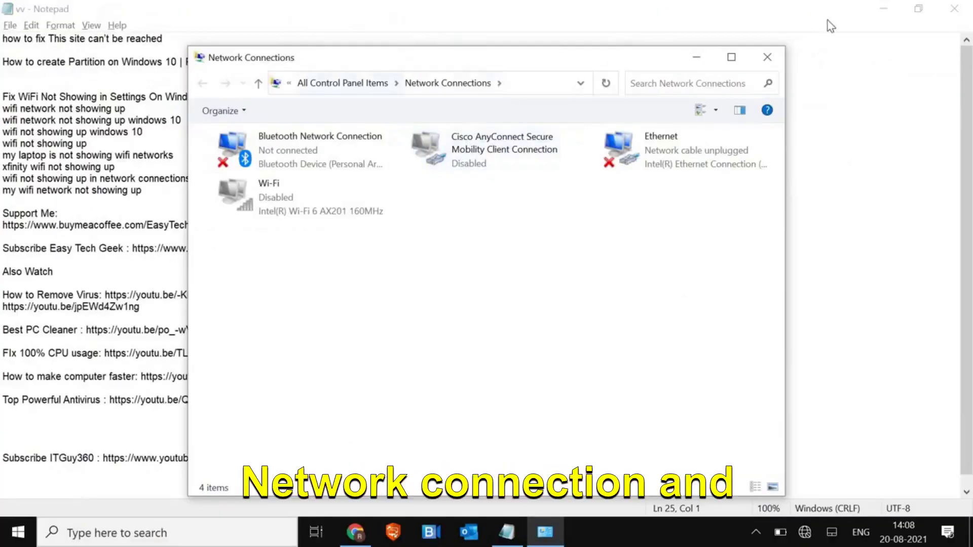
{"action": "left_click", "coordinate": [877, 10]}
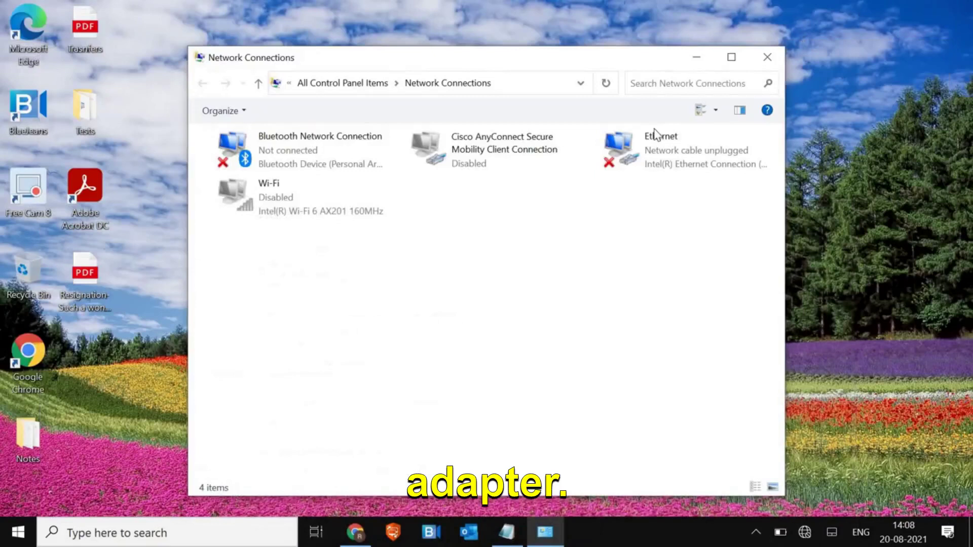
Step: Enable the disabled Wi-Fi adapter so it connects to the Wicked_Sunny network
{"action": "right_click", "coordinate": [290, 195]}
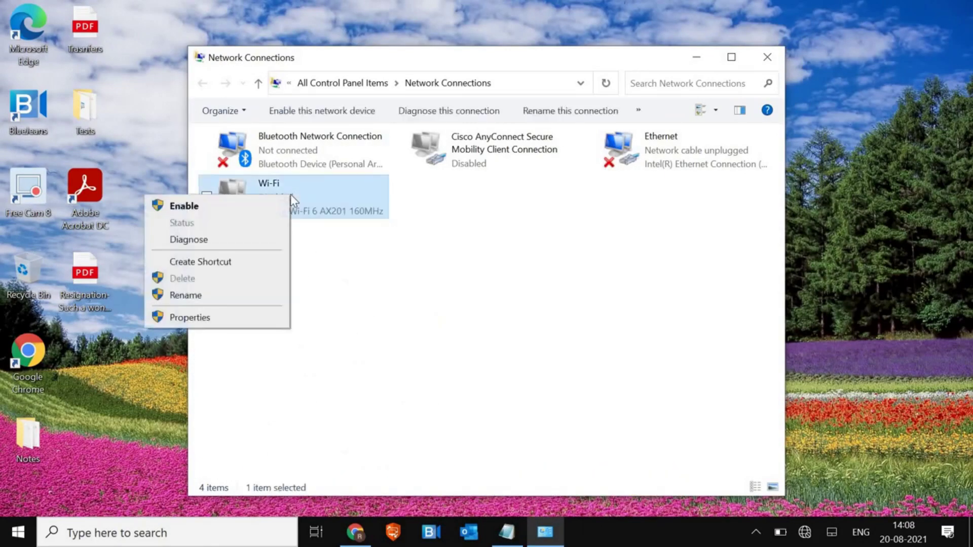
{"action": "left_click", "coordinate": [182, 206]}
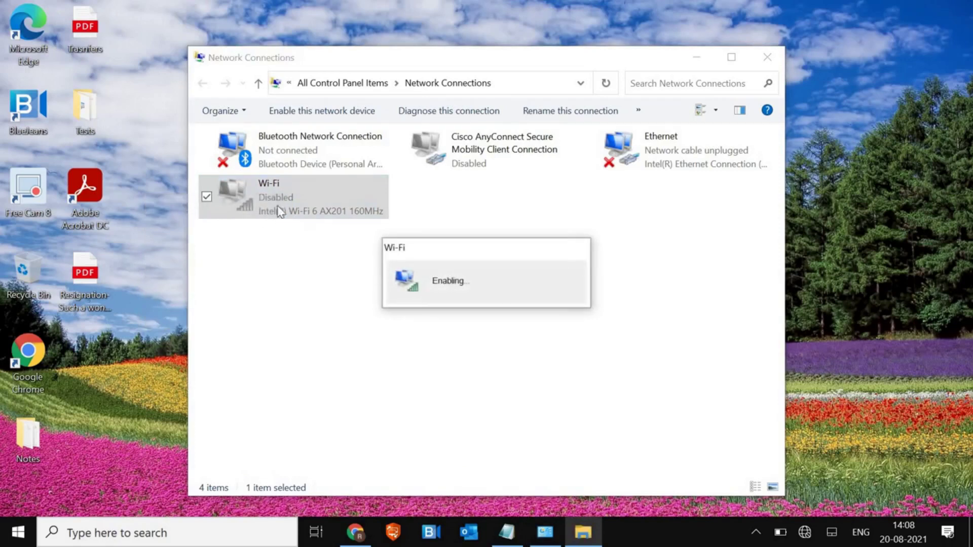
{"action": "right_click", "coordinate": [312, 197]}
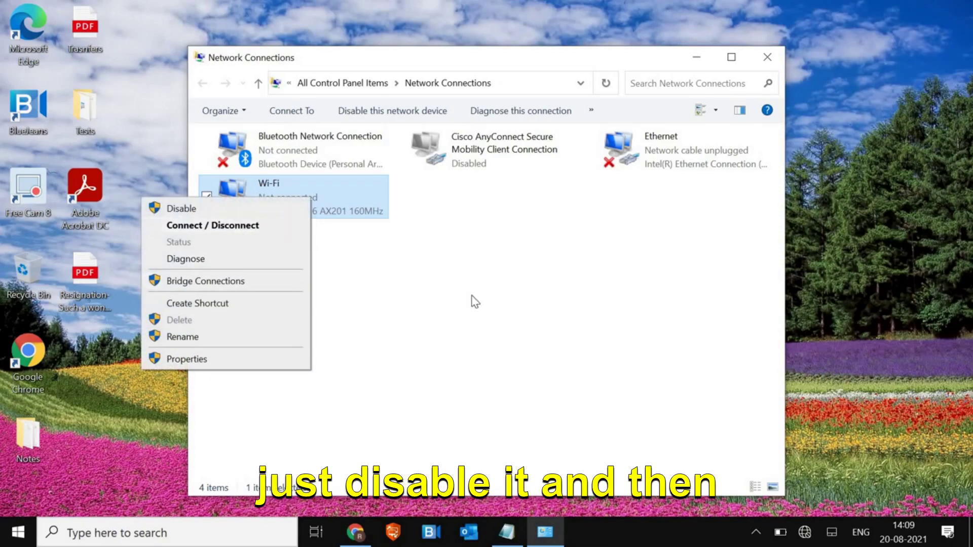
{"action": "left_click", "coordinate": [335, 271]}
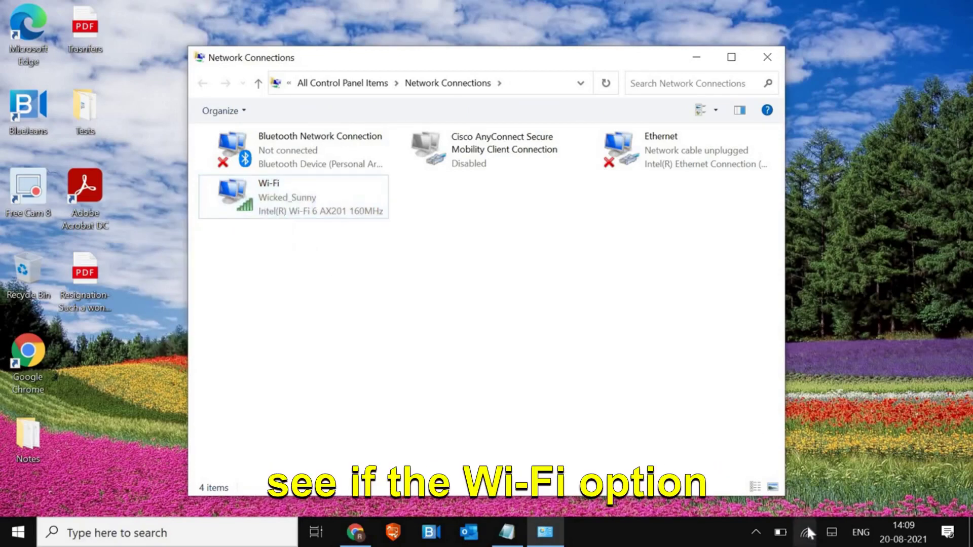
{"action": "mouse_move", "coordinate": [804, 528]}
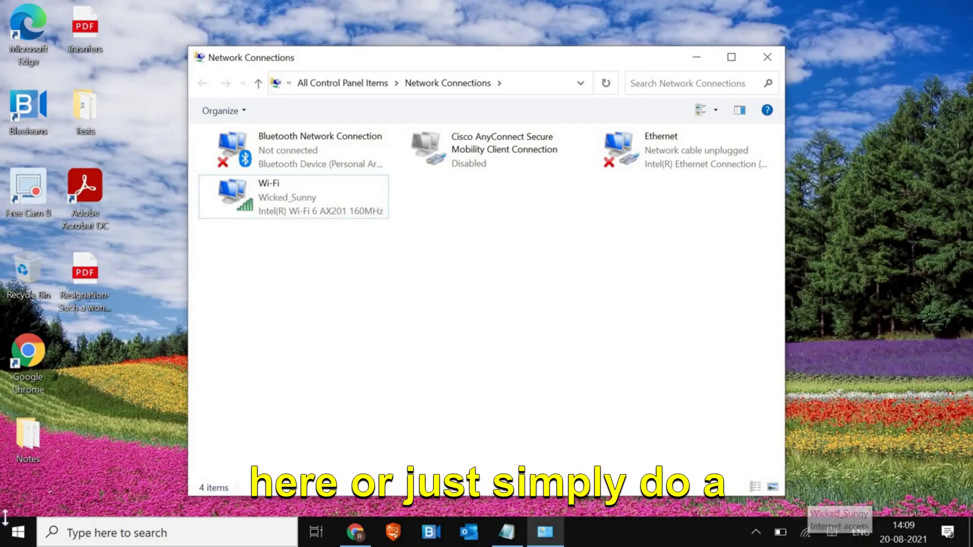
Step: Confirm Network & Internet status shows Internet connected, then close Settings and Network Connections
{"action": "right_click", "coordinate": [18, 532]}
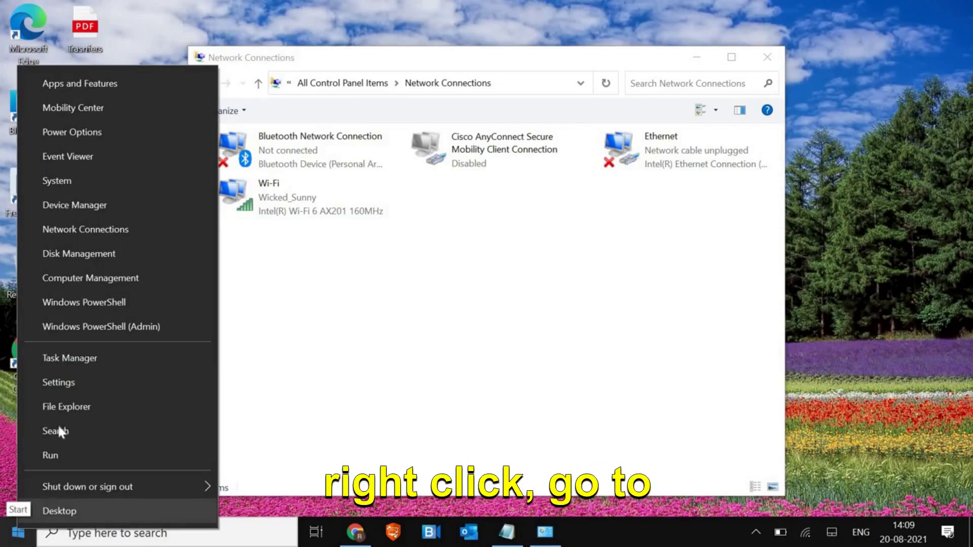
{"action": "left_click", "coordinate": [62, 384]}
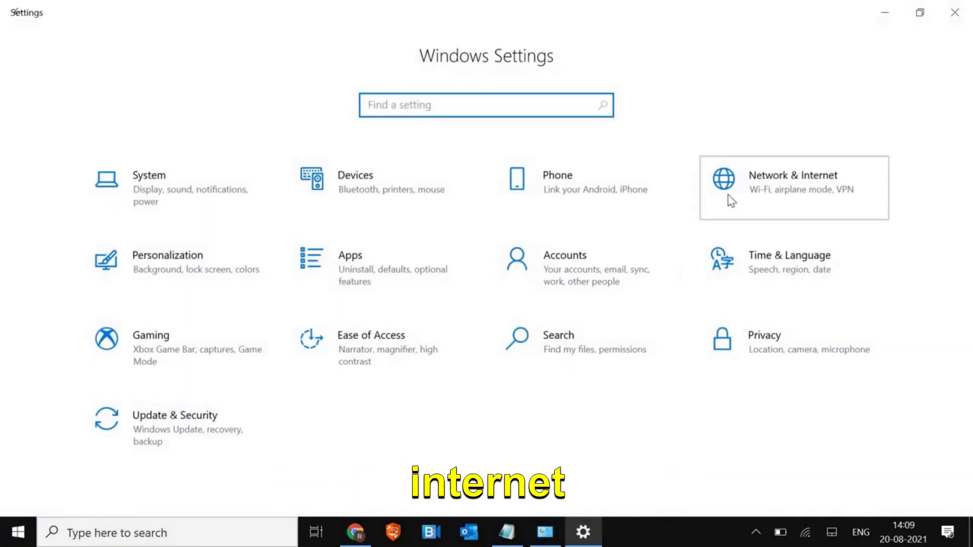
{"action": "left_click", "coordinate": [731, 201]}
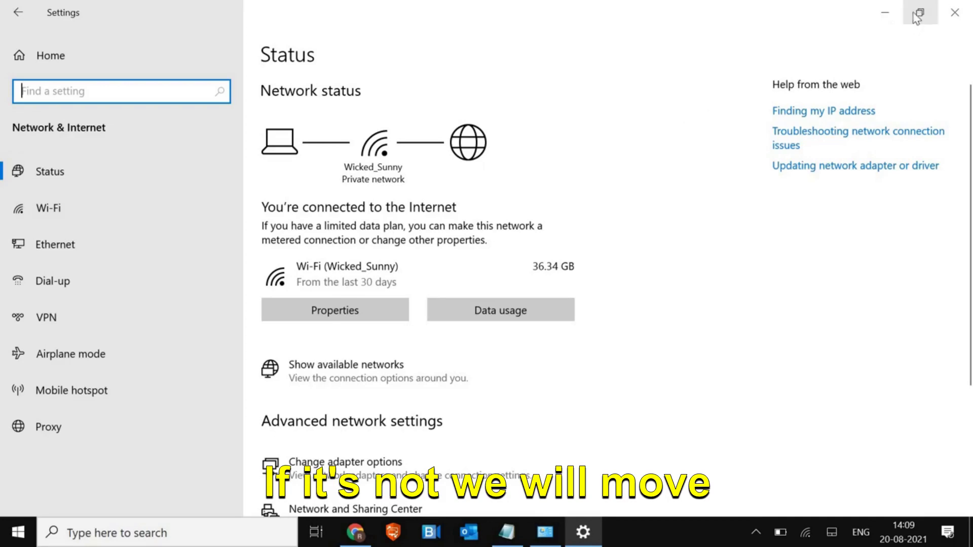
{"action": "left_click", "coordinate": [958, 10]}
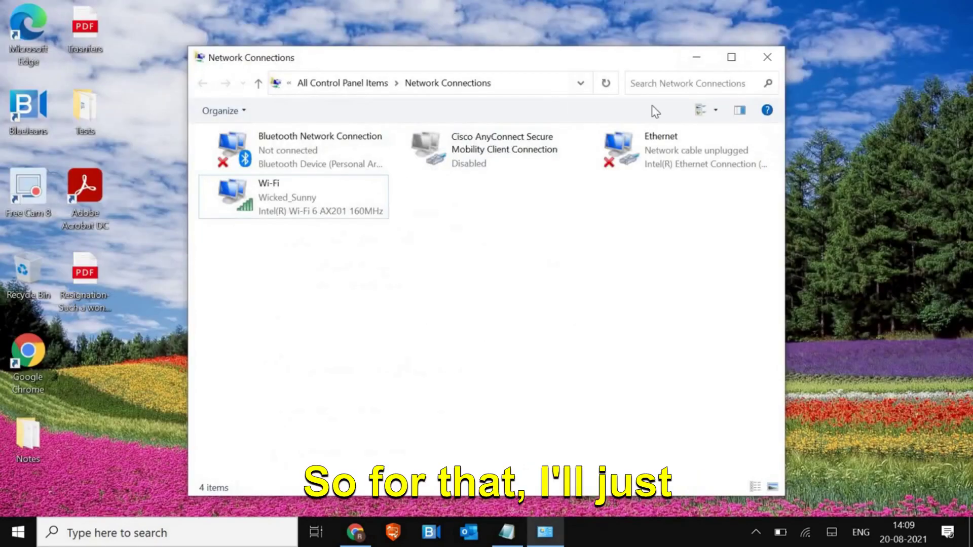
{"action": "left_click", "coordinate": [768, 57]}
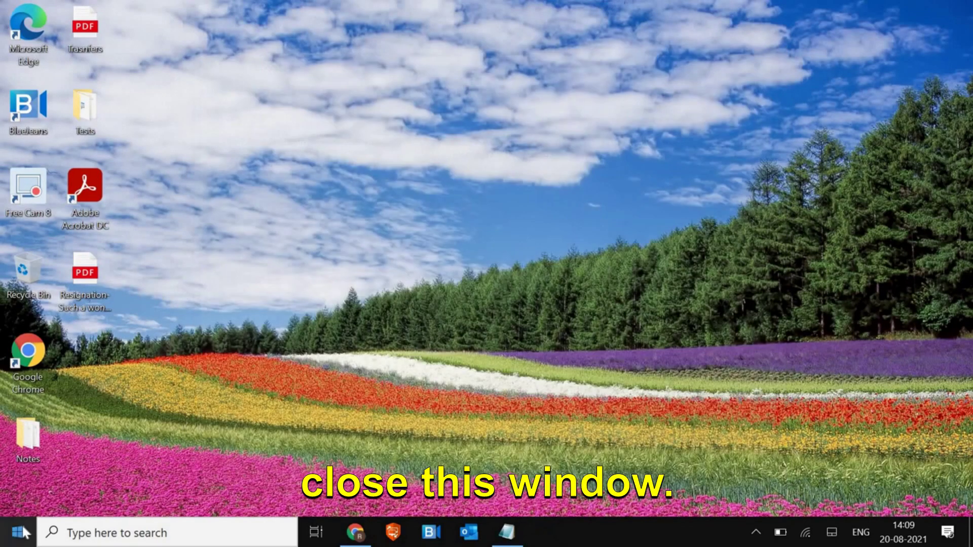
Step: Open Device Manager and select the Intel(R) Wi-Fi 6 AX201 160MHz adapter under Network adapters
{"action": "right_click", "coordinate": [20, 535]}
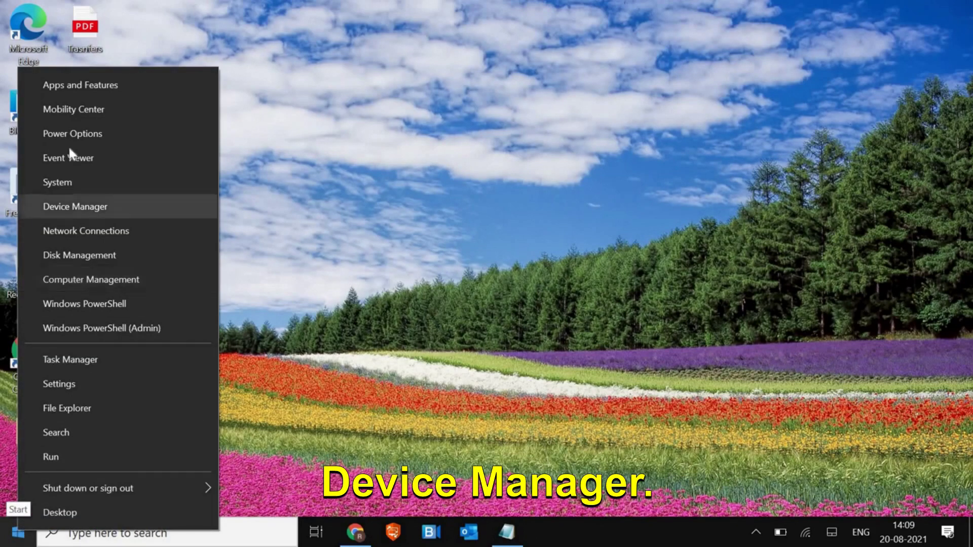
{"action": "left_click", "coordinate": [75, 206]}
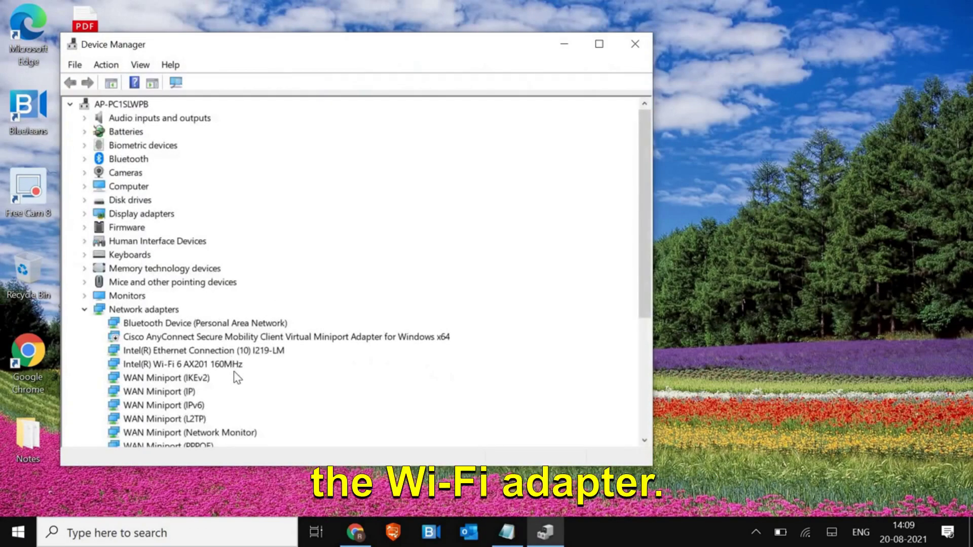
{"action": "scroll", "coordinate": [248, 371], "scroll_direction": "down", "scroll_amount": 1}
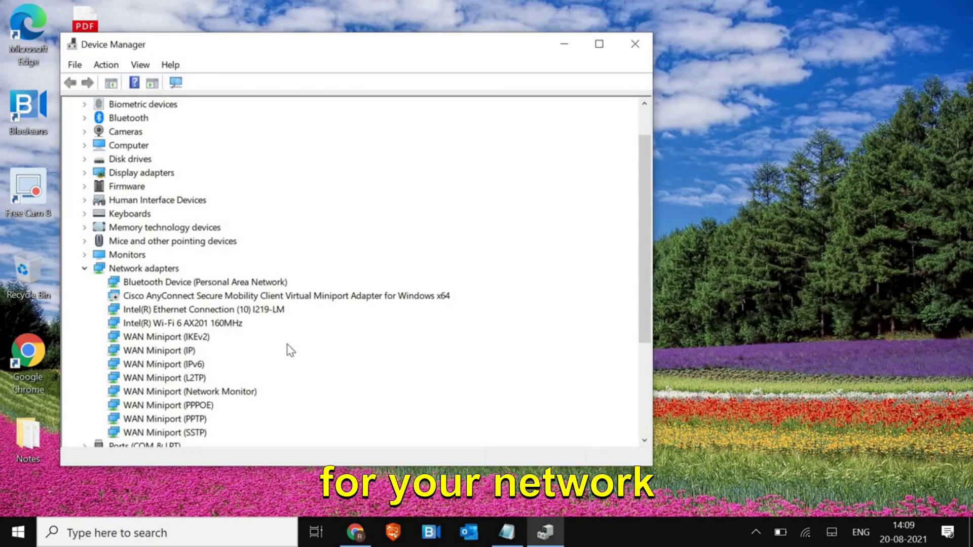
{"action": "scroll", "coordinate": [287, 348], "scroll_direction": "down", "scroll_amount": 2}
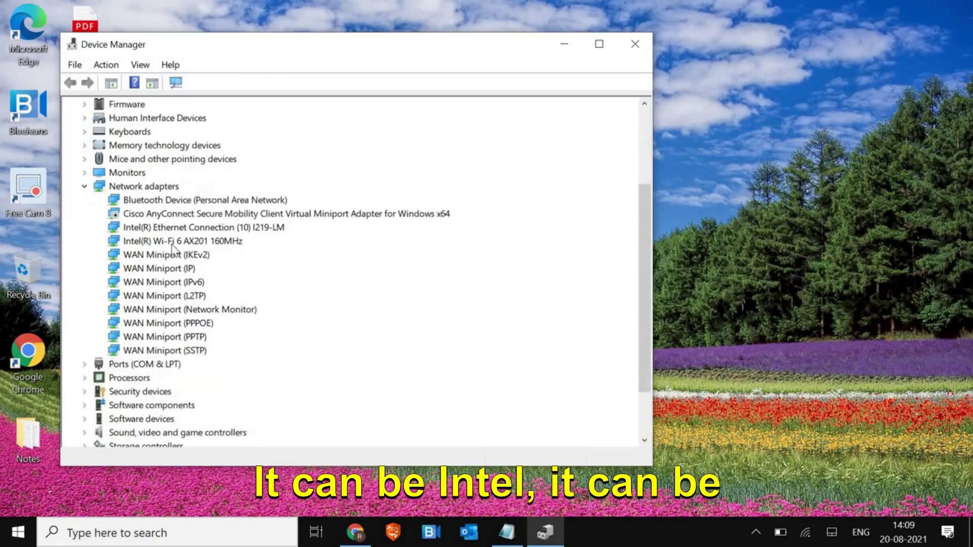
{"action": "left_click", "coordinate": [172, 243]}
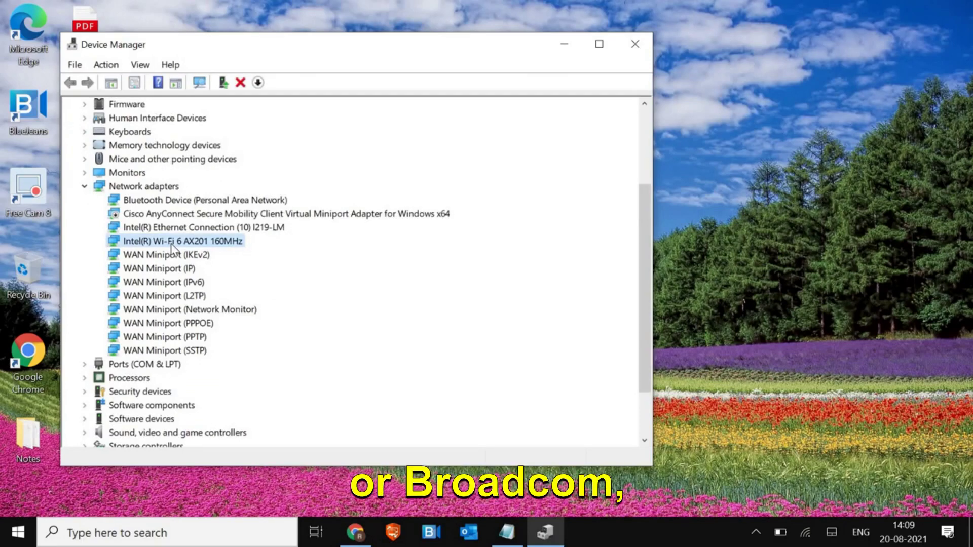
Step: Run an automatic driver search for the Intel(R) Wi-Fi 6 AX201 160MHz adapter, then dismiss the wizard
{"action": "right_click", "coordinate": [202, 243]}
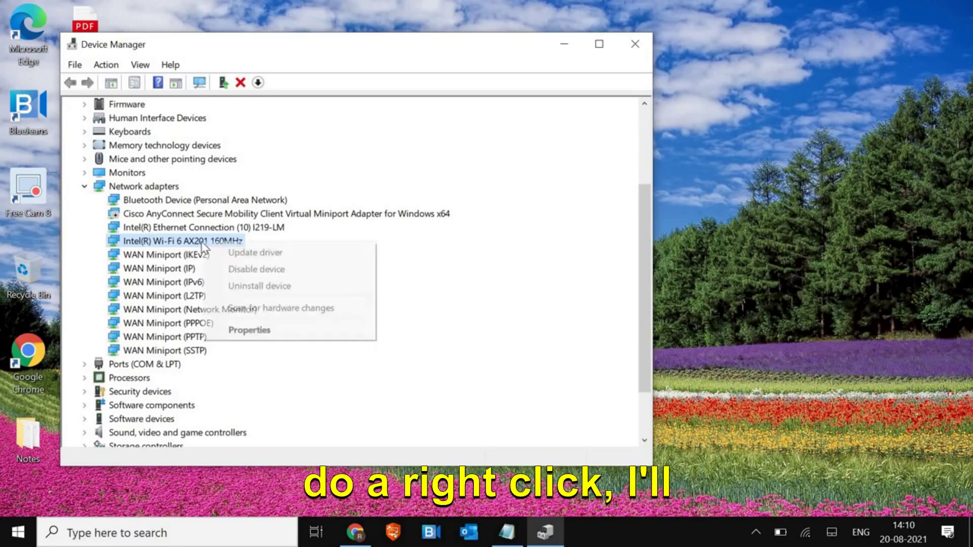
{"action": "left_click", "coordinate": [242, 253]}
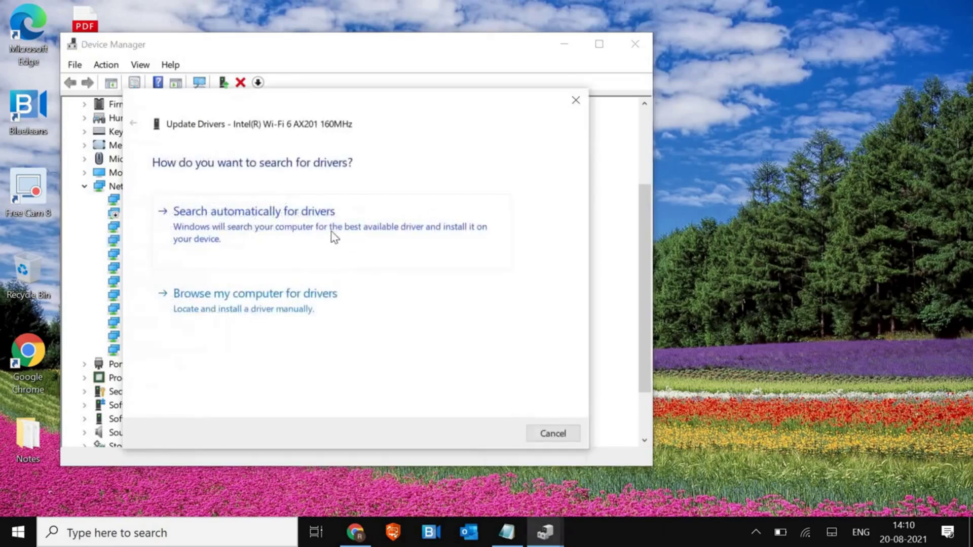
{"action": "left_click", "coordinate": [325, 233]}
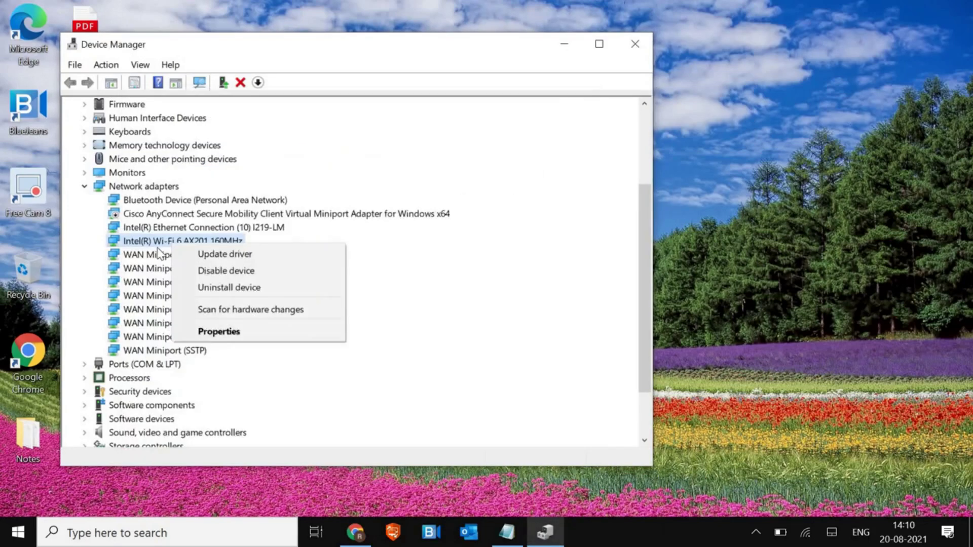
{"action": "key", "text": "Escape"}
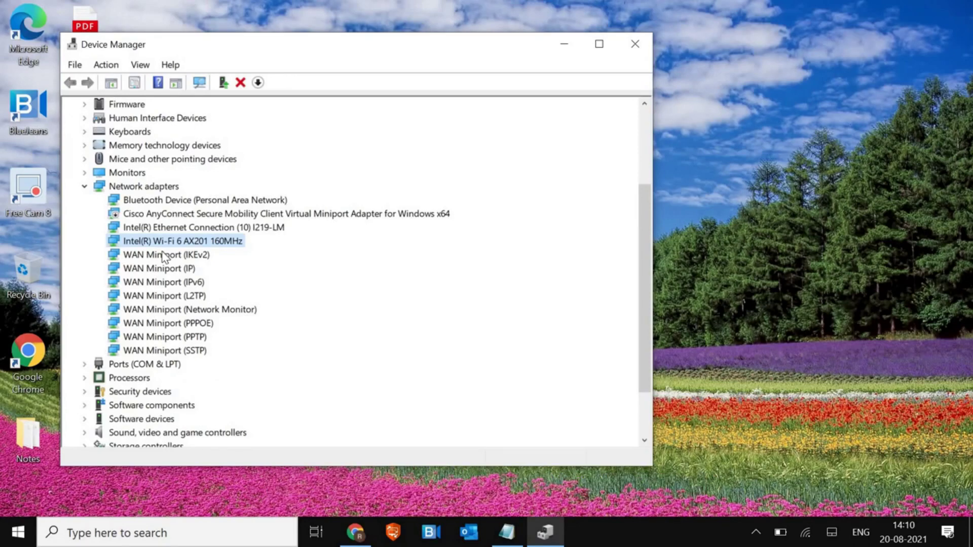
{"action": "scroll", "coordinate": [162, 256], "scroll_direction": "up", "scroll_amount": 3}
{"action": "right_click", "coordinate": [160, 364]}
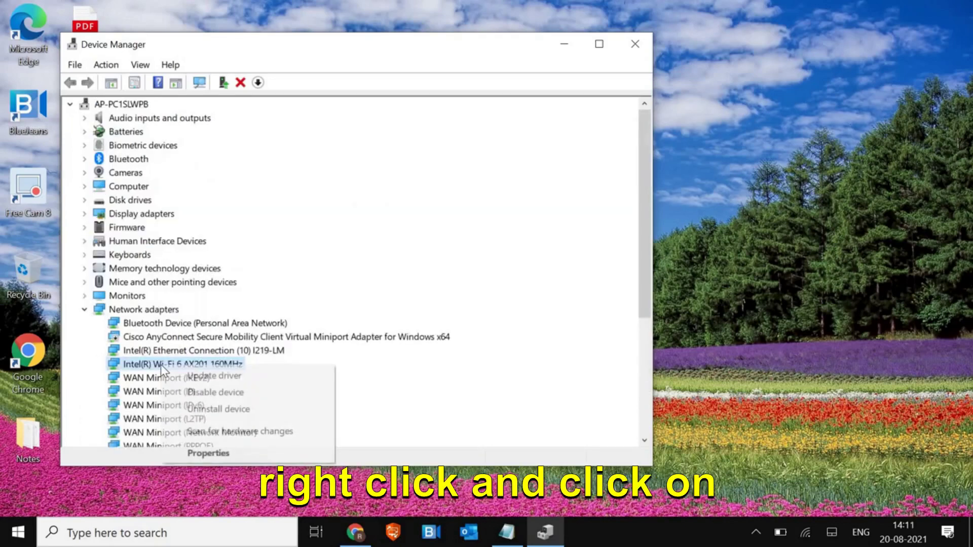
{"action": "left_click", "coordinate": [203, 376]}
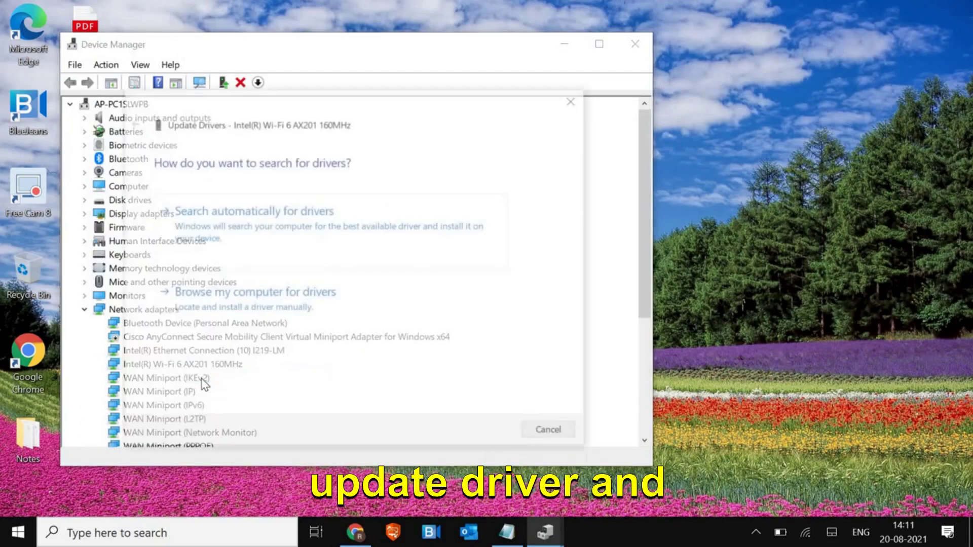
{"action": "left_click", "coordinate": [313, 315]}
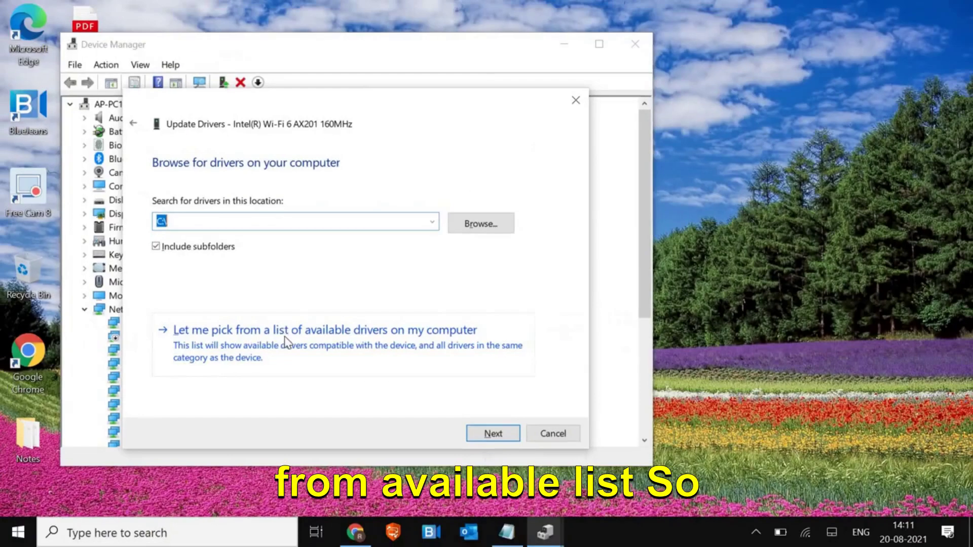
{"action": "left_click", "coordinate": [285, 341]}
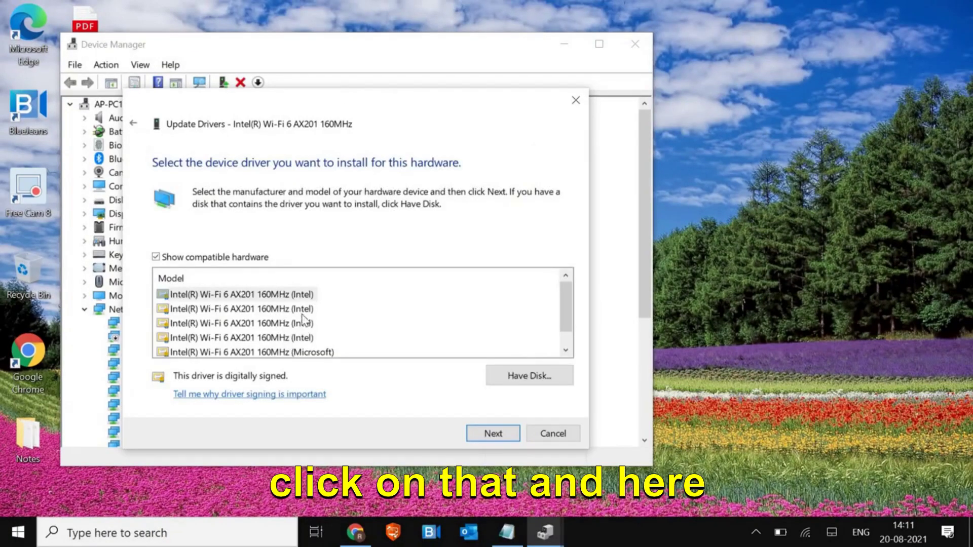
{"action": "left_click", "coordinate": [287, 308]}
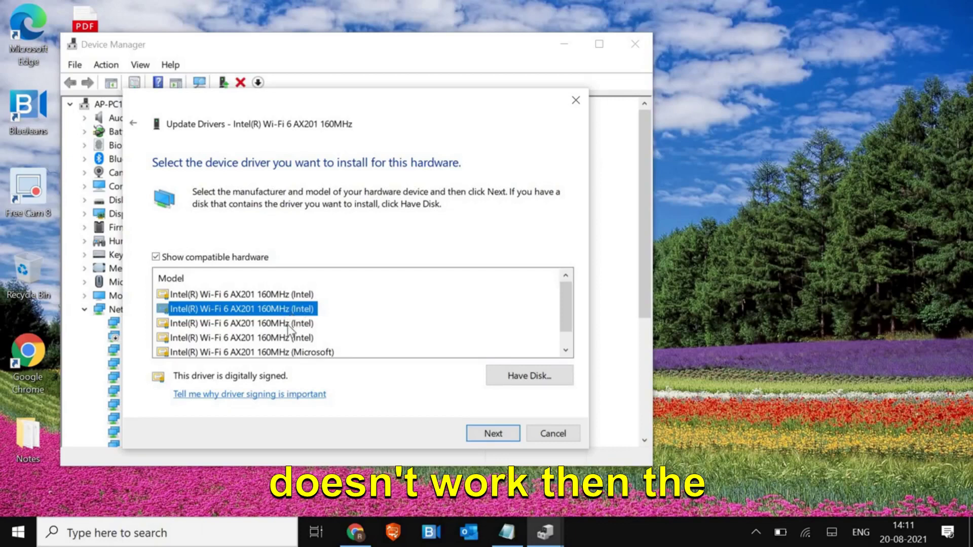
{"action": "left_click", "coordinate": [288, 325]}
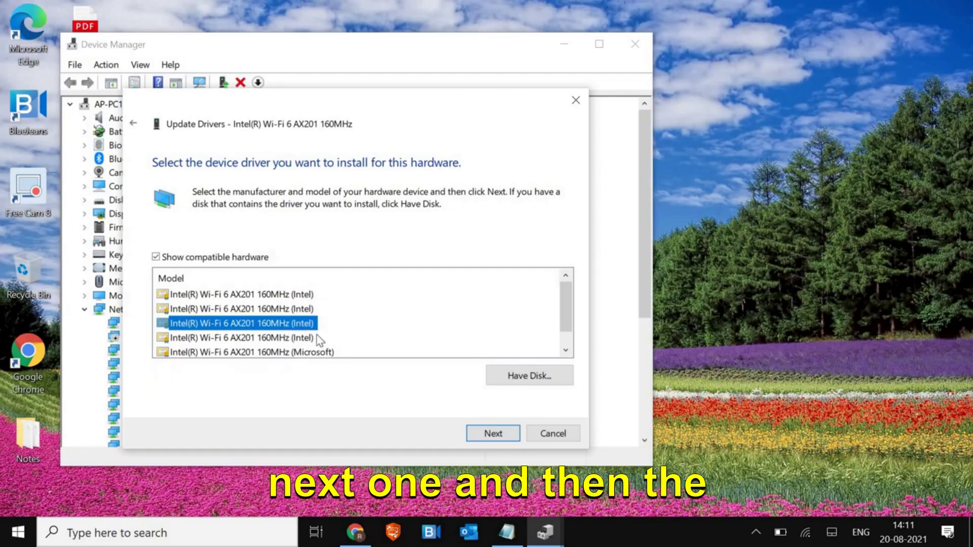
{"action": "left_click", "coordinate": [304, 339]}
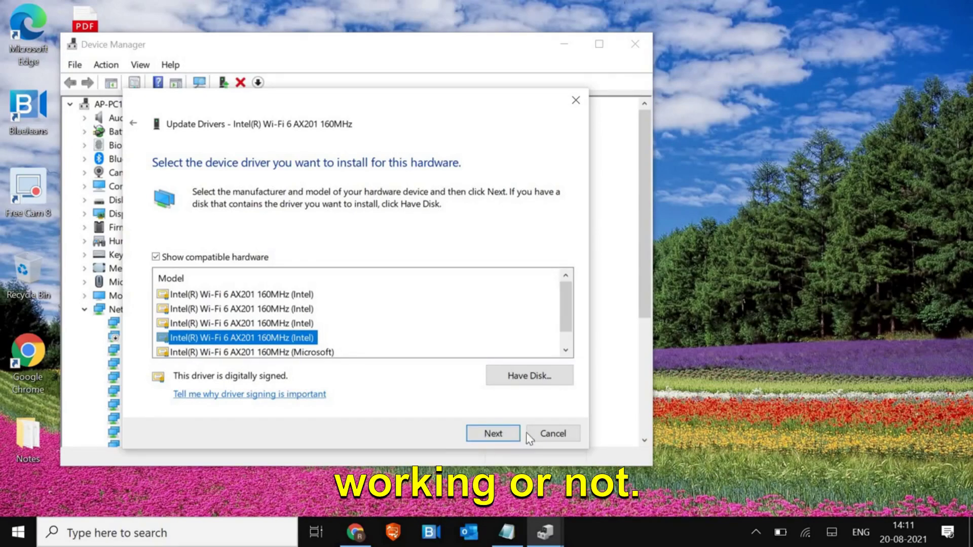
{"action": "left_click", "coordinate": [550, 435]}
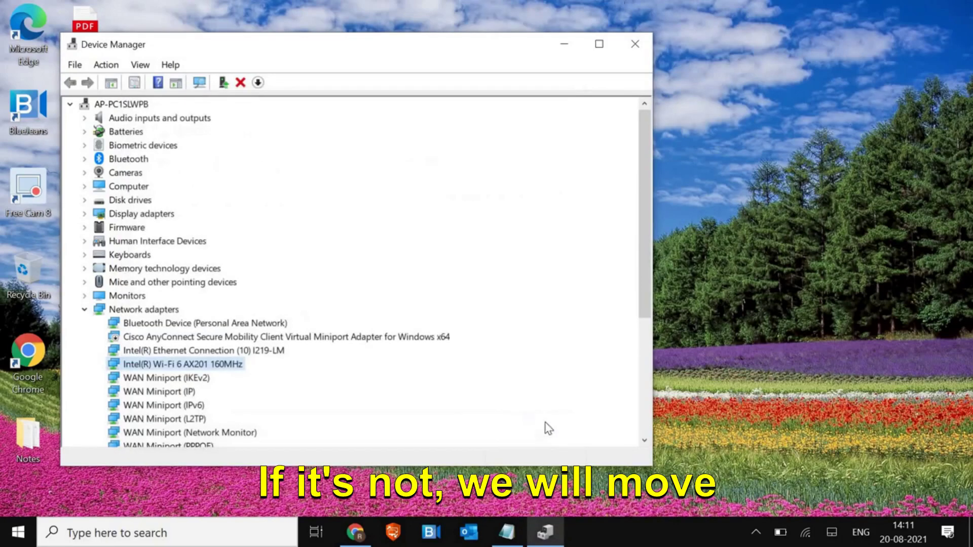
Step: Uninstall the Intel(R) Wi-Fi 6 AX201 160MHz adapter from Device Manager
{"action": "right_click", "coordinate": [206, 366]}
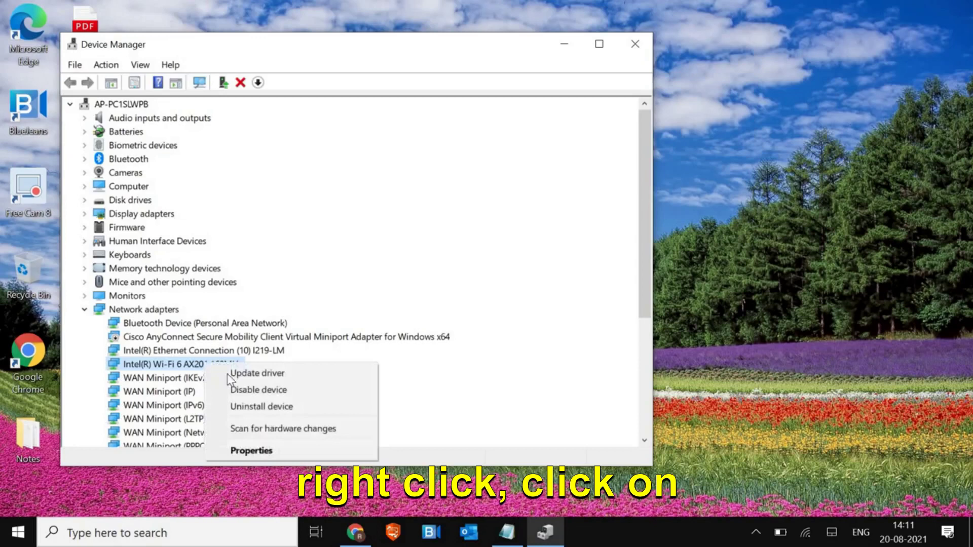
{"action": "left_click", "coordinate": [248, 408]}
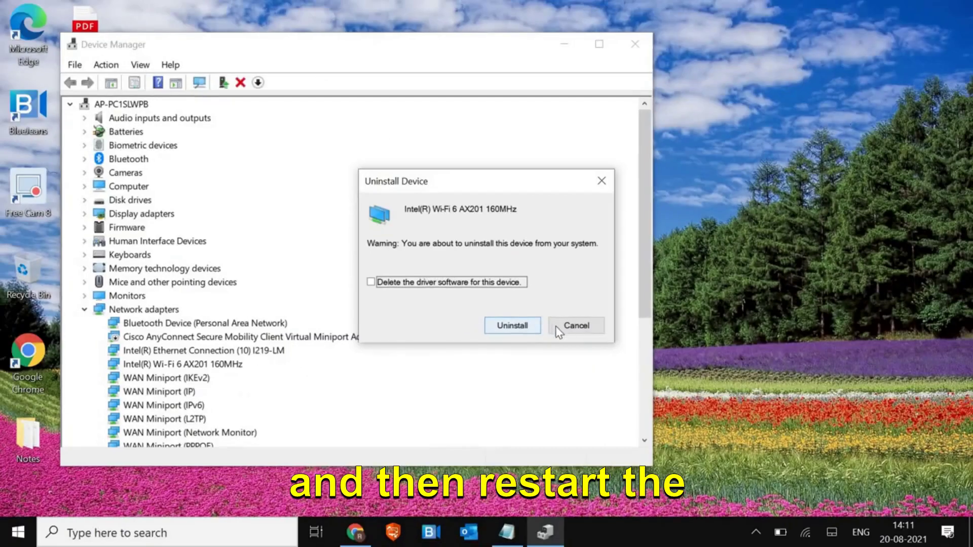
{"action": "left_click", "coordinate": [514, 328]}
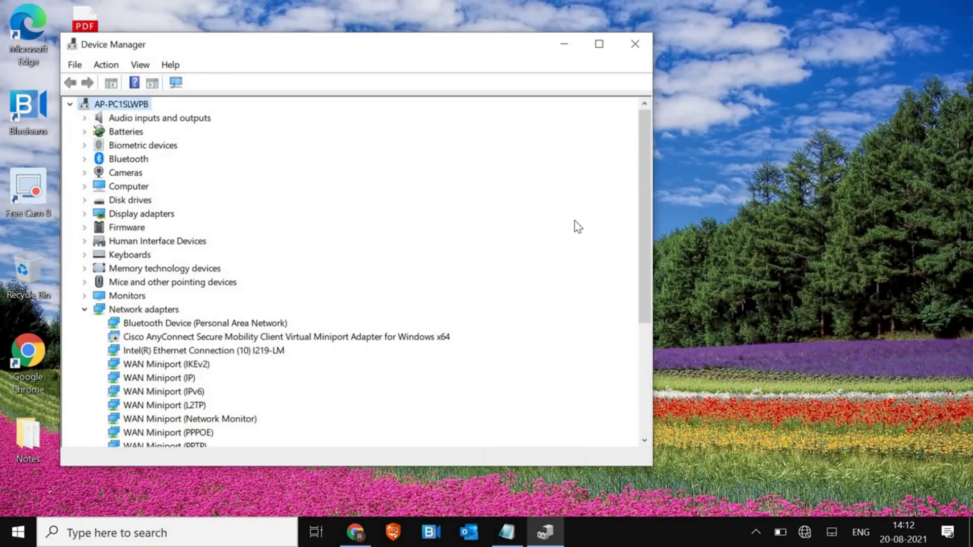
Step: Close Device Manager and launch Command Prompt as administrator via a 'cmd' search
{"action": "left_click", "coordinate": [635, 46]}
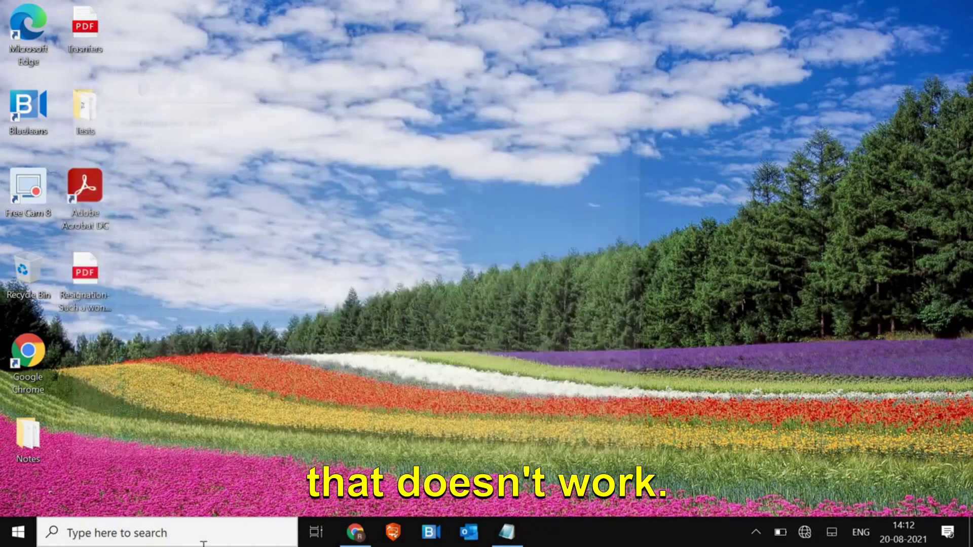
{"action": "left_click", "coordinate": [178, 536]}
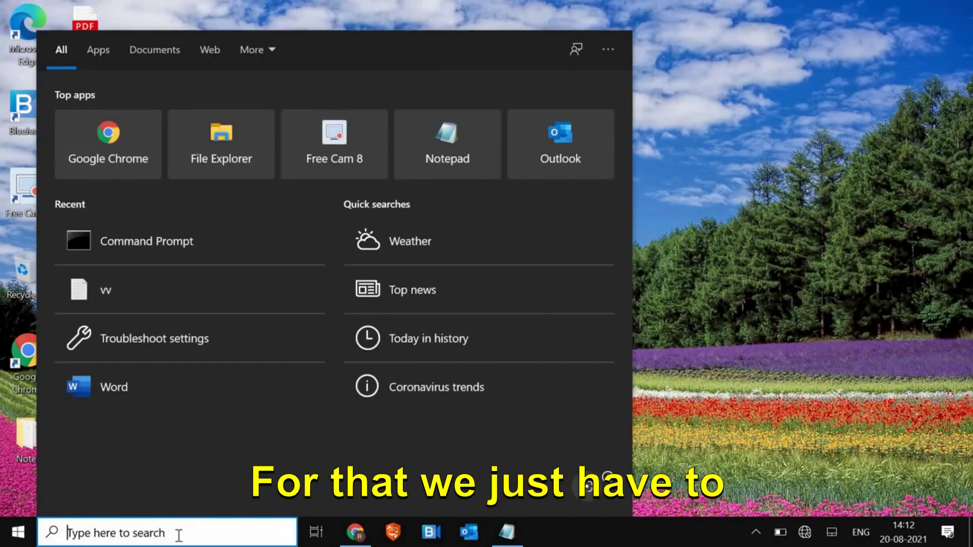
{"action": "type", "text": "cmd"}
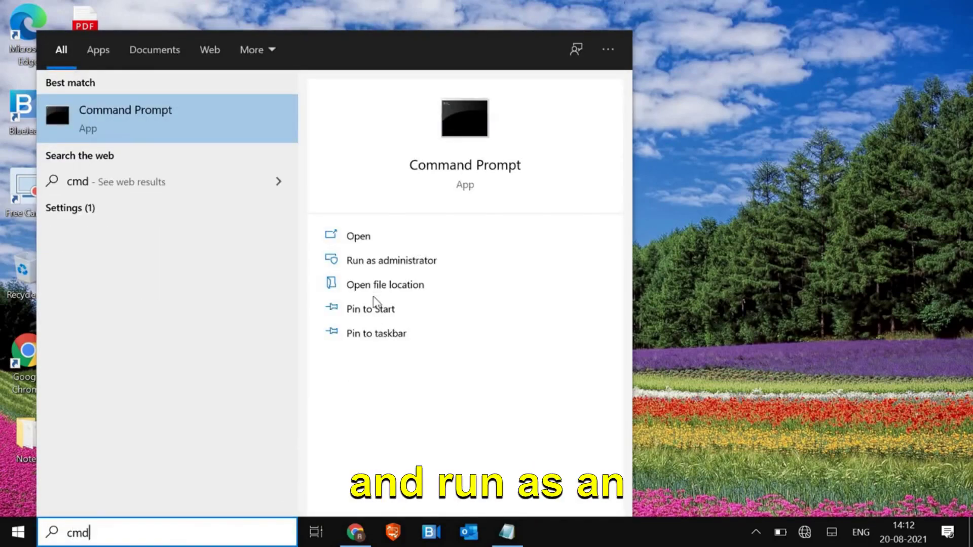
{"action": "left_click", "coordinate": [454, 263]}
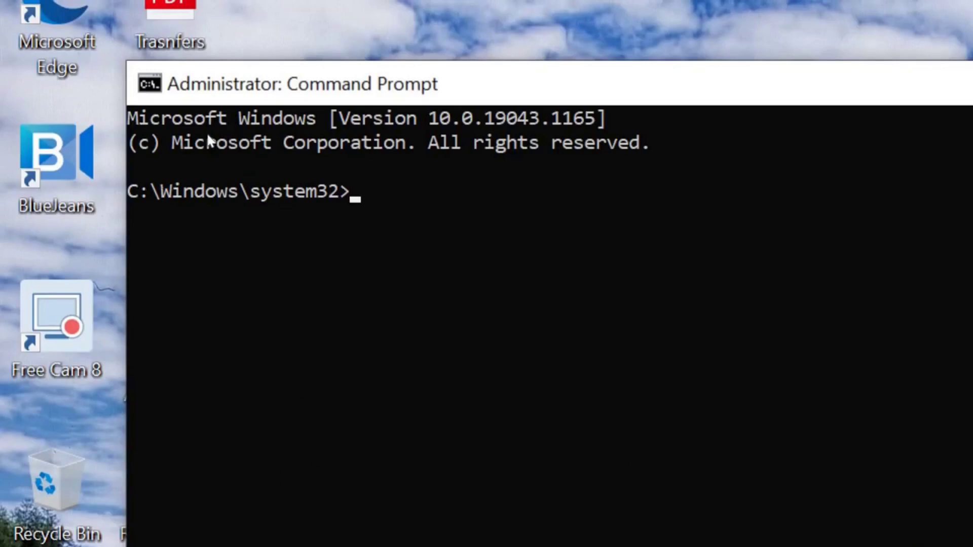
Step: Run 'netsh winsock reset' and 'netsh int ip reset log.txt' in the admin Command Prompt
{"action": "type", "text": "netsh "}
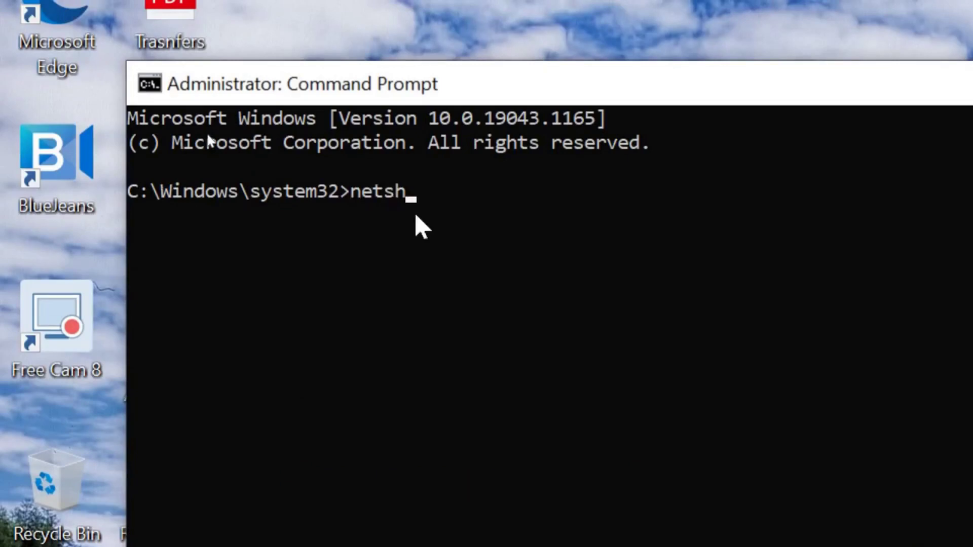
{"action": "type", "text": "winsock reset"}
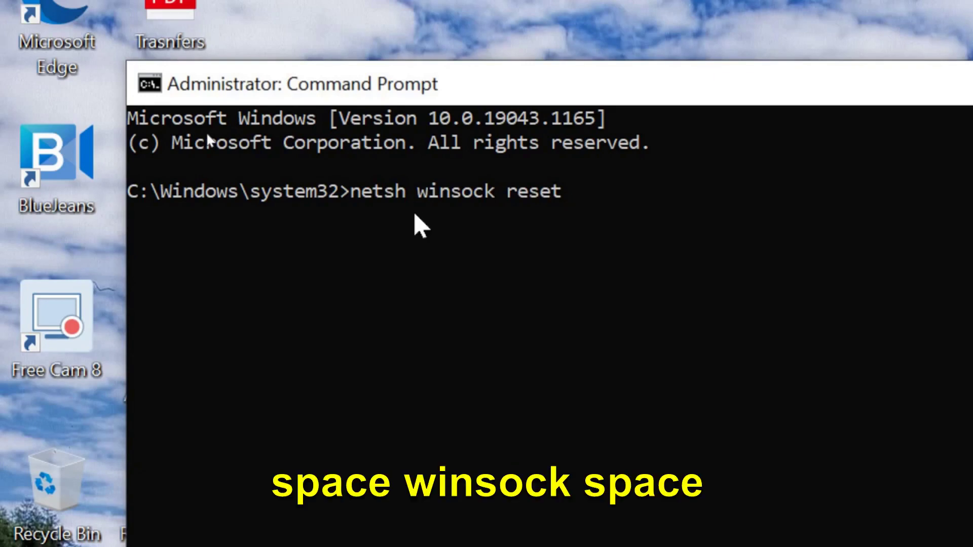
{"action": "key", "text": "Return"}
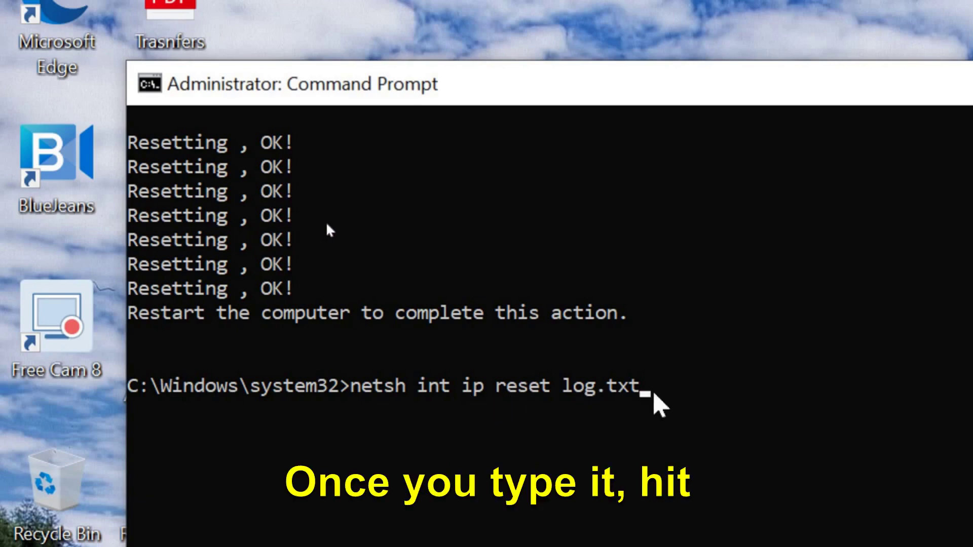
{"action": "key", "text": "Return"}
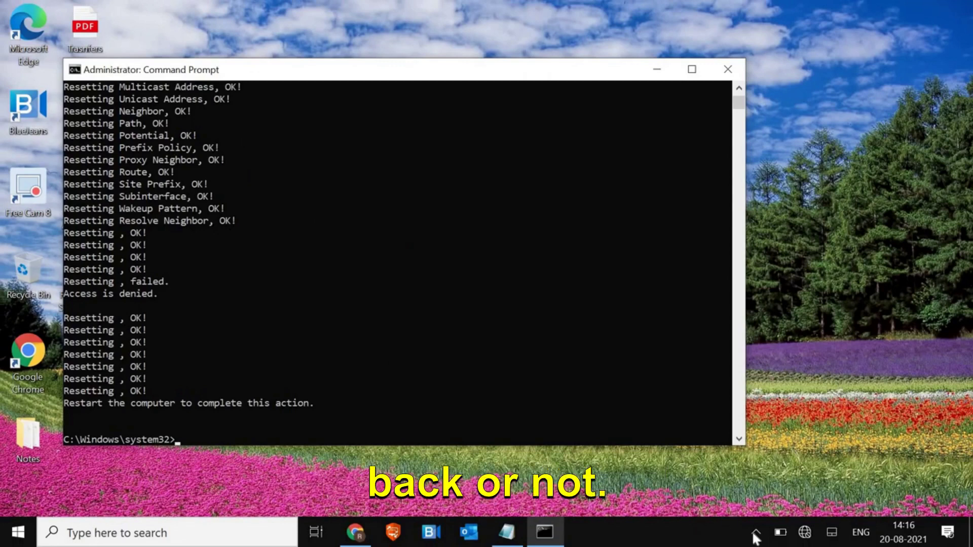
{"action": "left_click", "coordinate": [805, 533]}
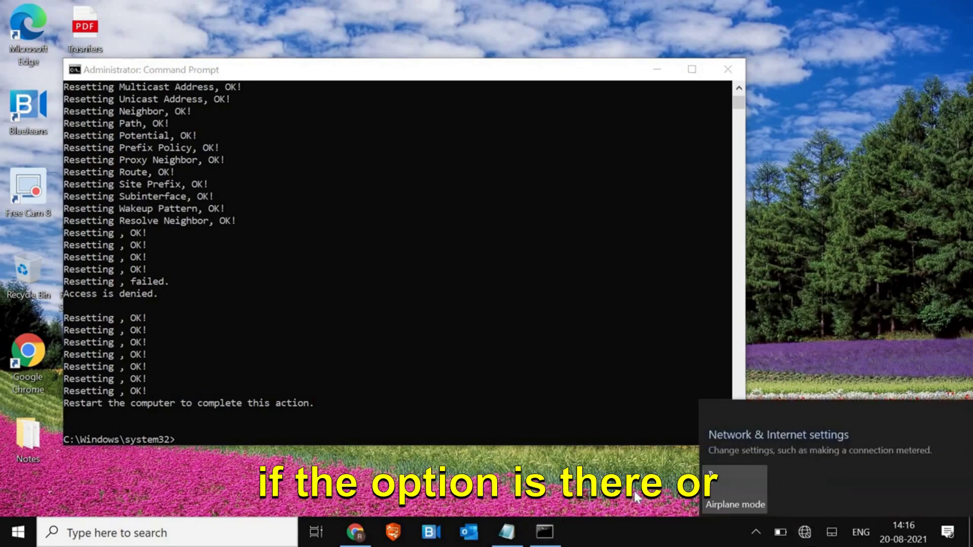
{"action": "left_click", "coordinate": [599, 492]}
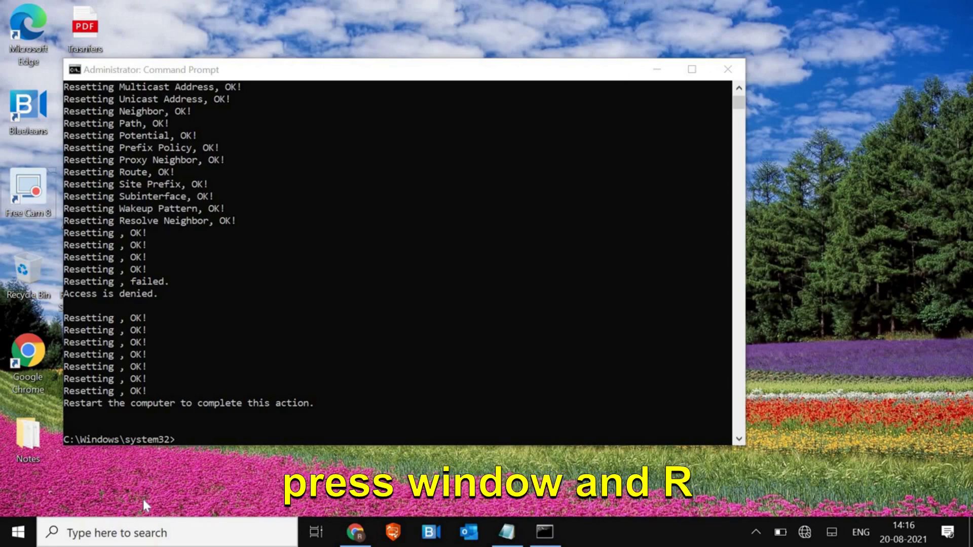
Step: Launch msconfig from the Run box to open System Configuration
{"action": "key", "text": "super+r"}
{"action": "type", "text": "ms"}
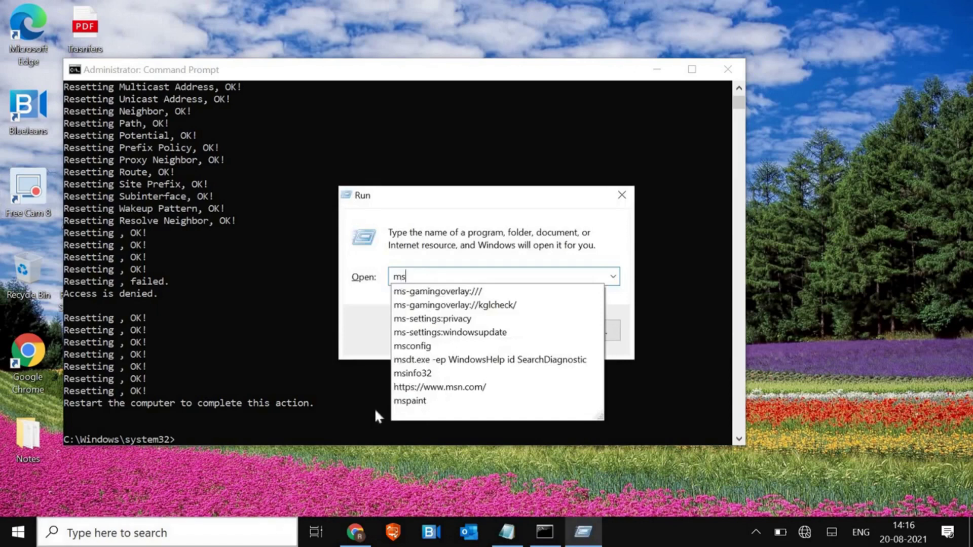
{"action": "left_click", "coordinate": [415, 347]}
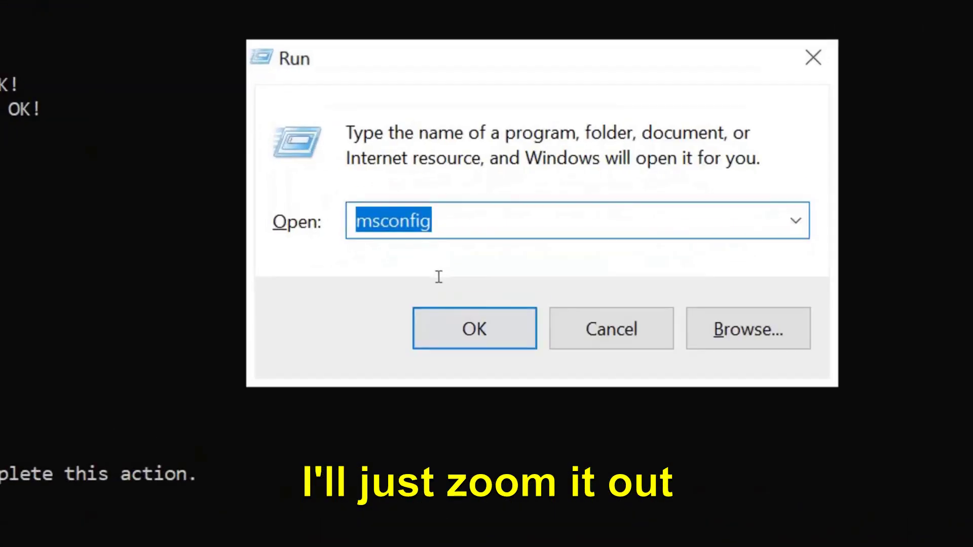
{"action": "left_click", "coordinate": [462, 332]}
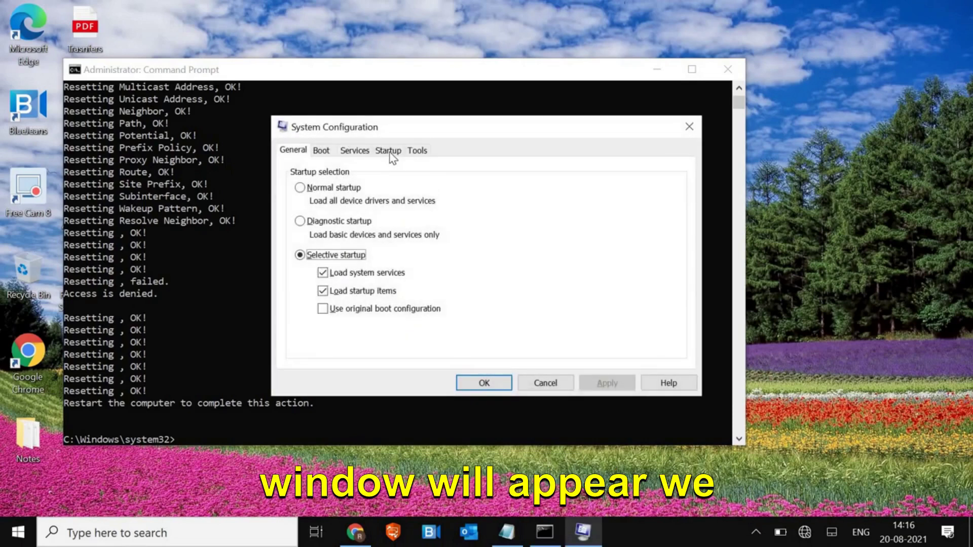
Step: On the Services tab, disable all services, then enable them all again
{"action": "left_click", "coordinate": [363, 152]}
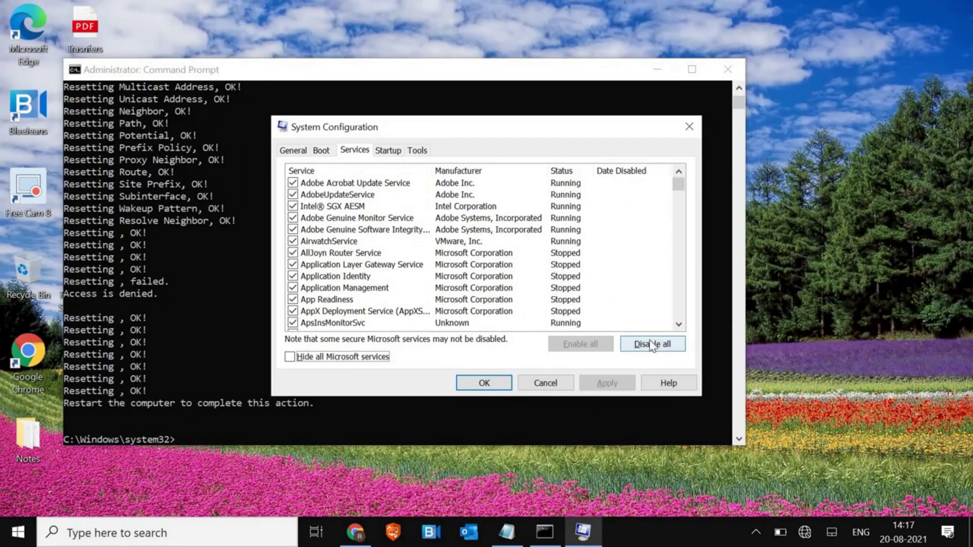
{"action": "left_click", "coordinate": [652, 344]}
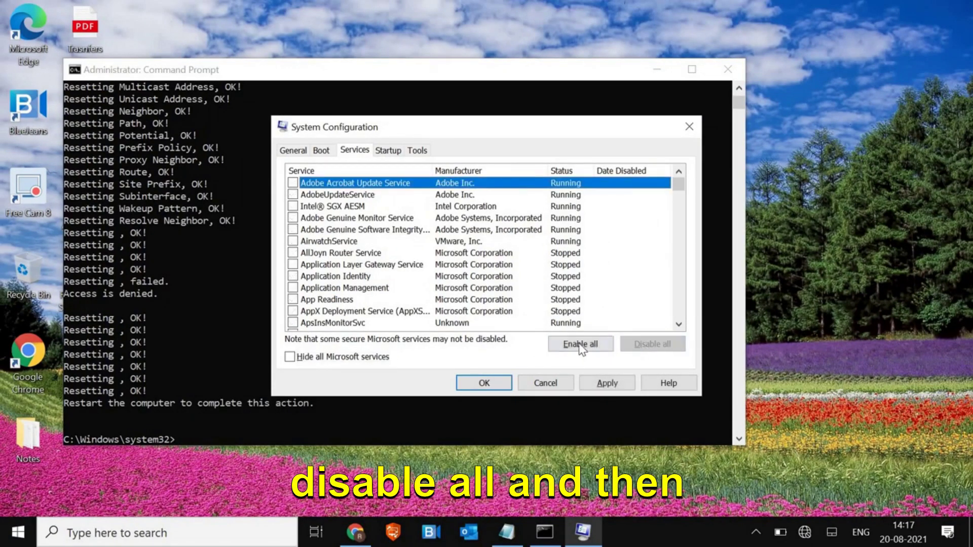
{"action": "left_click", "coordinate": [580, 345]}
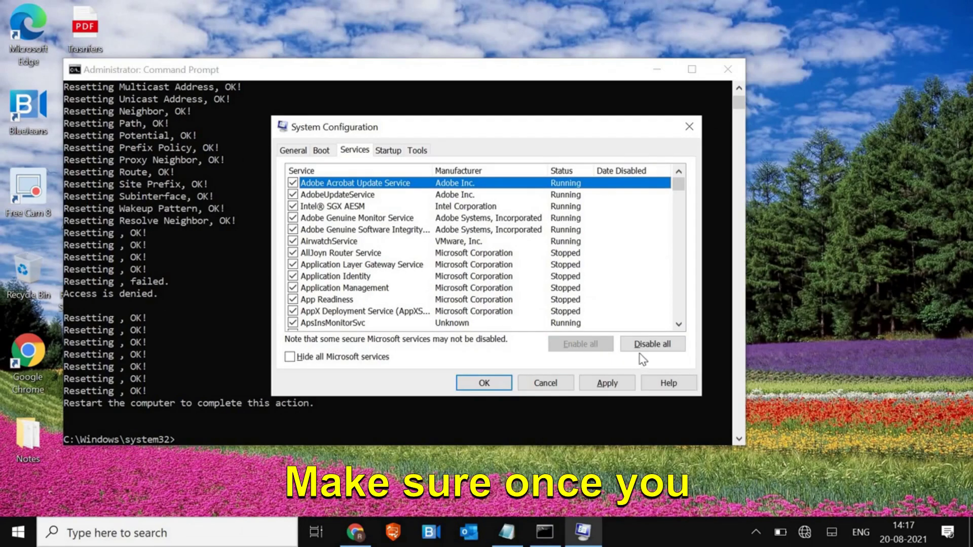